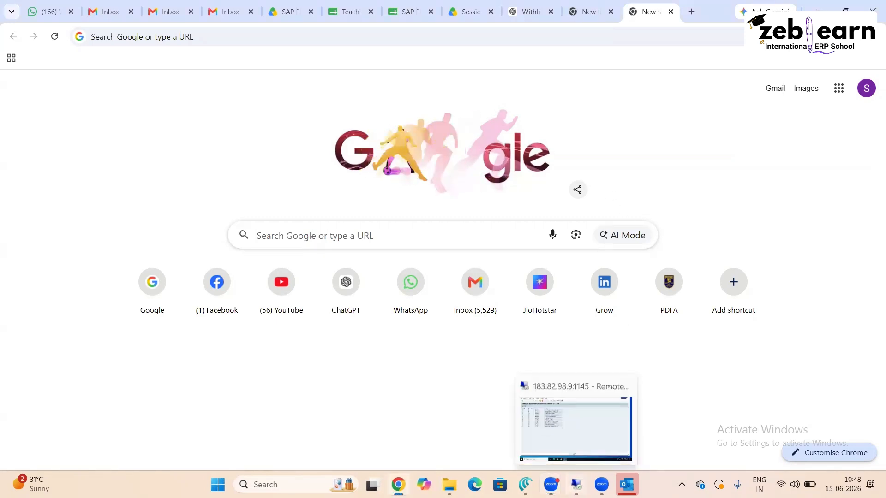
# - In the remote SAP session, open the down payment reconciliation account settings for vendor special G/L indicator J in chart of accounts INT8
pyautogui.click(577, 485)
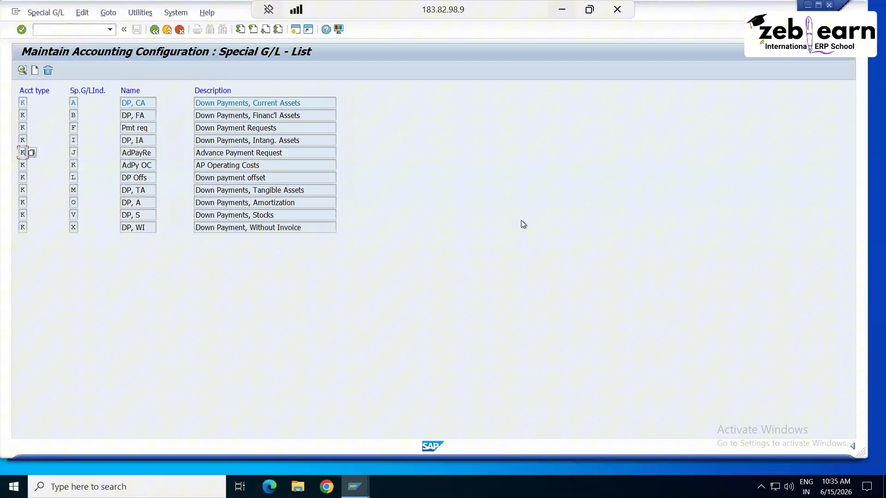
pyautogui.click(562, 11)
pyautogui.click(154, 30)
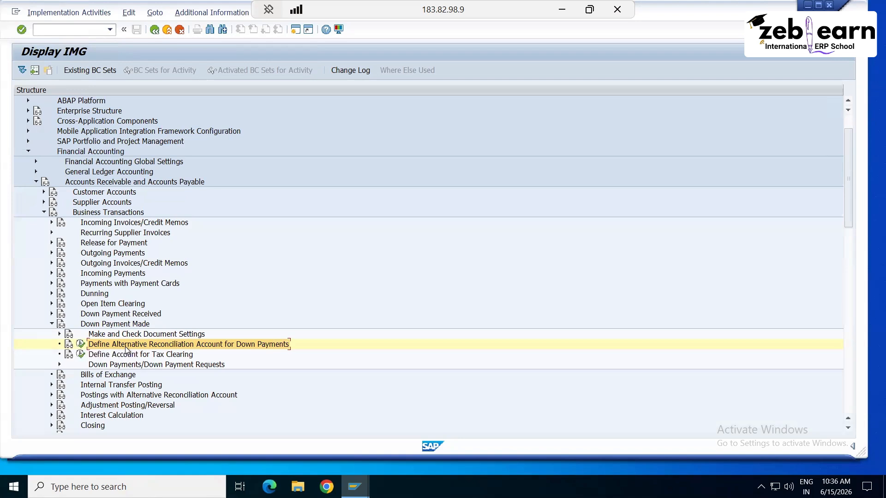
pyautogui.click(81, 346)
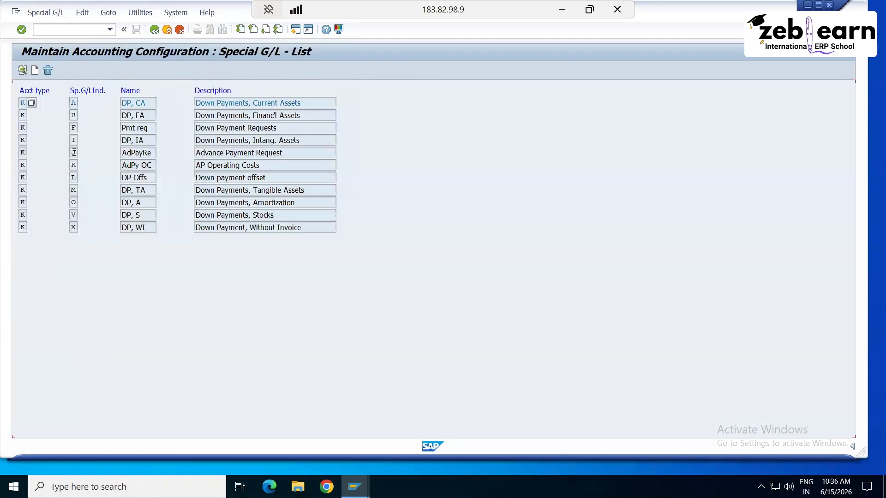
pyautogui.doubleClick(76, 152)
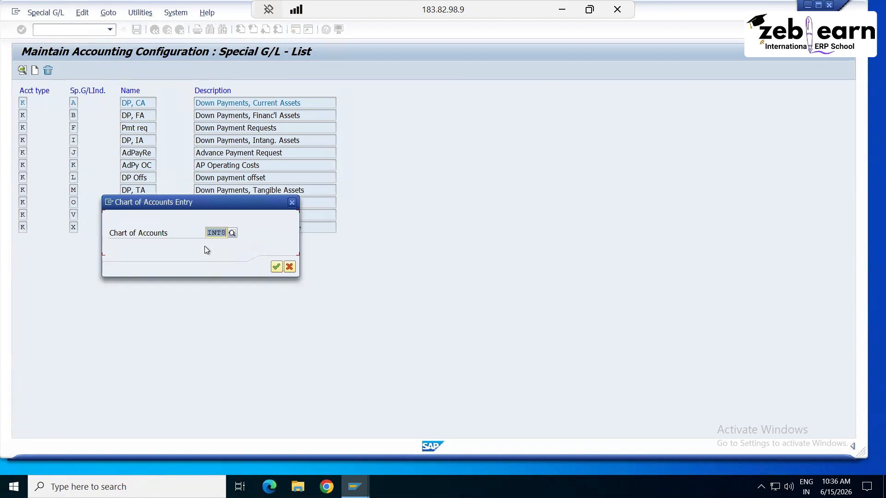
pyautogui.click(276, 267)
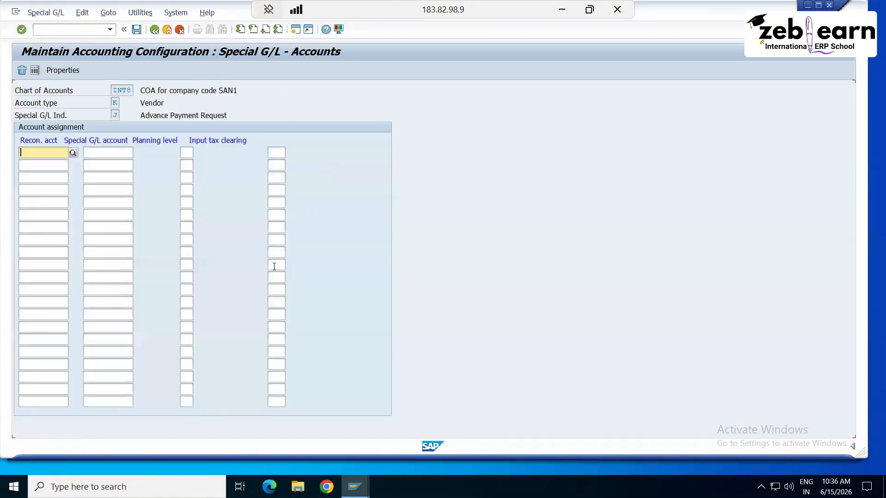
# - Assign G/L 200000, Reconciliation Account - AP for SAN1, as the reconciliation account in the first row
pyautogui.click(73, 153)
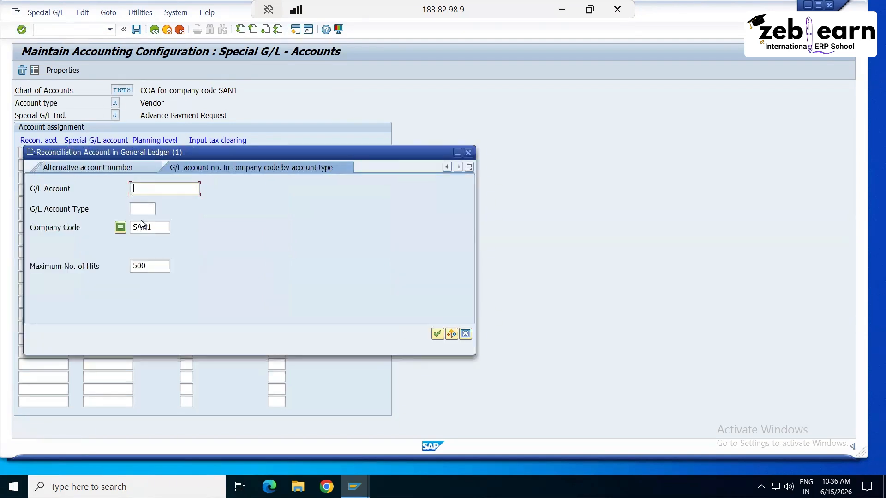
pyautogui.click(436, 334)
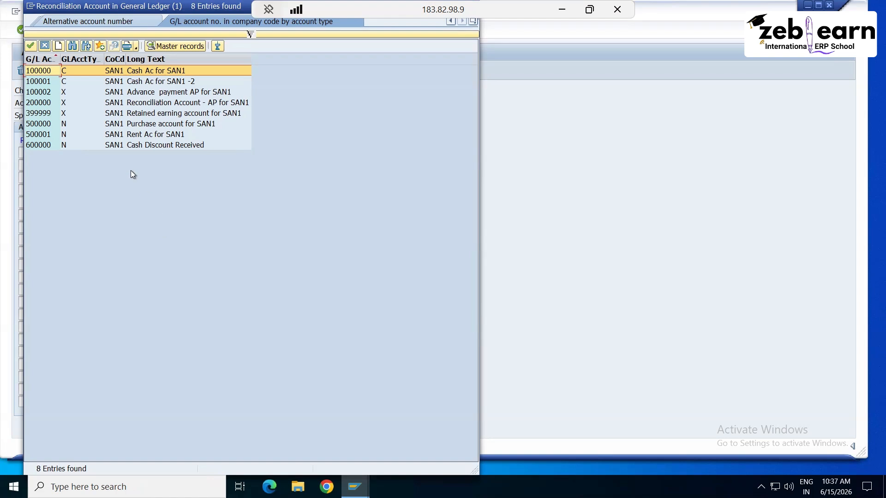
pyautogui.doubleClick(139, 104)
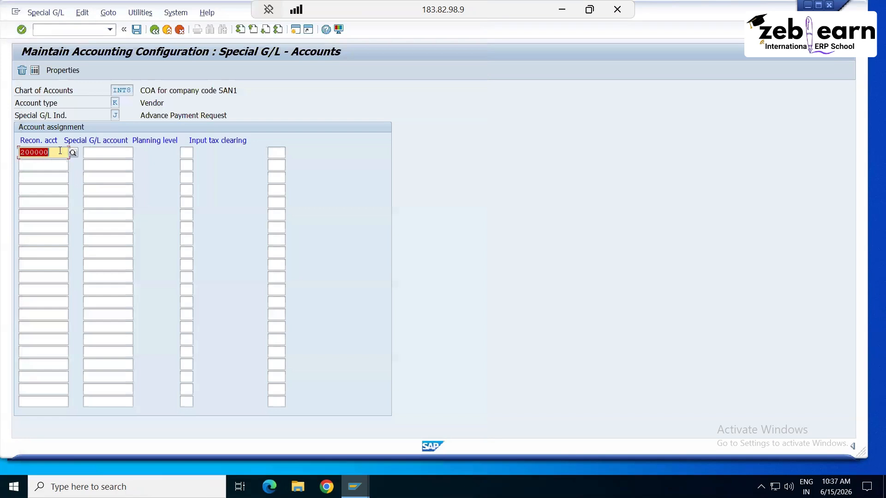
# - Assign G/L 100002, Advance payment AP for SAN1, as the special G/L account in the first row
pyautogui.click(99, 153)
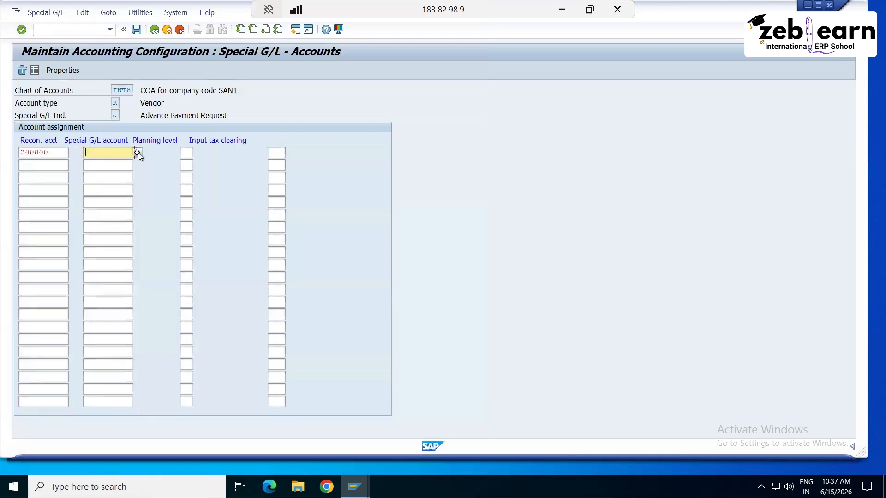
pyautogui.click(138, 153)
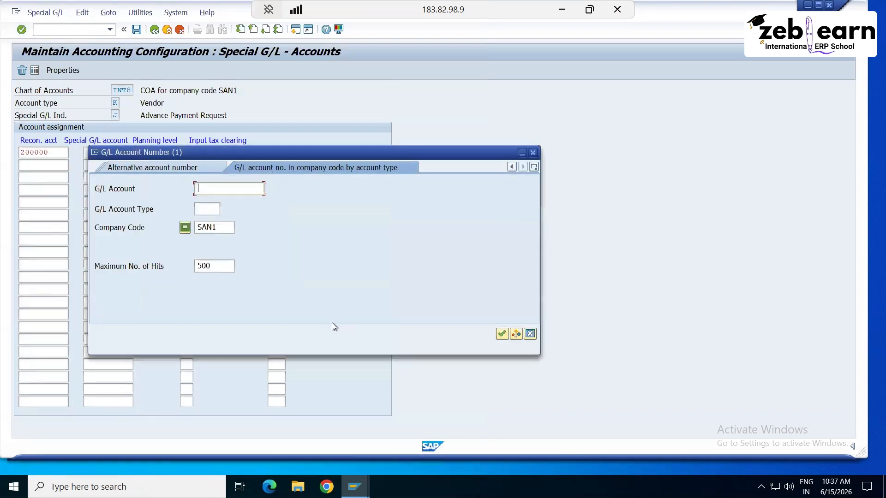
pyautogui.click(502, 334)
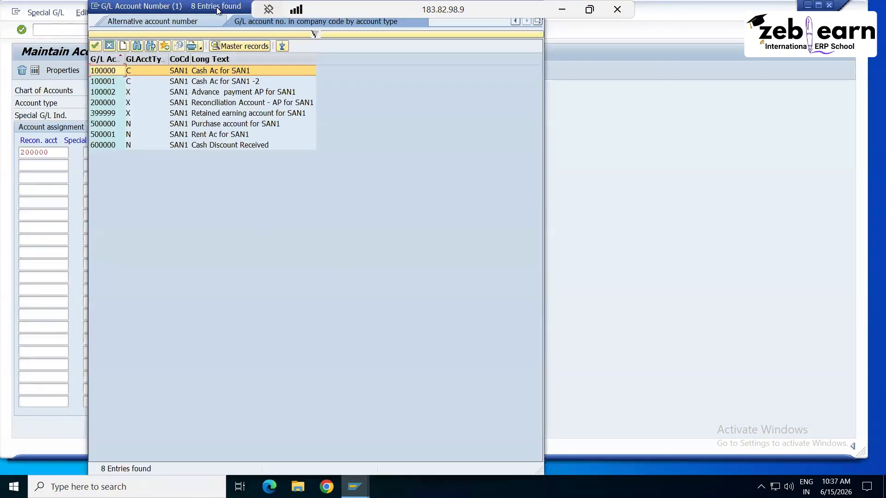
pyautogui.moveTo(219, 9); pyautogui.dragTo(356, 94)
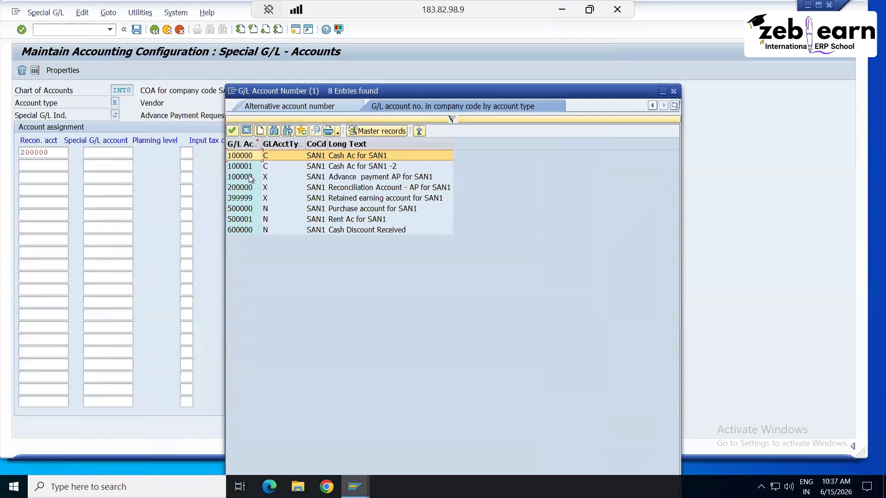
pyautogui.doubleClick(326, 178)
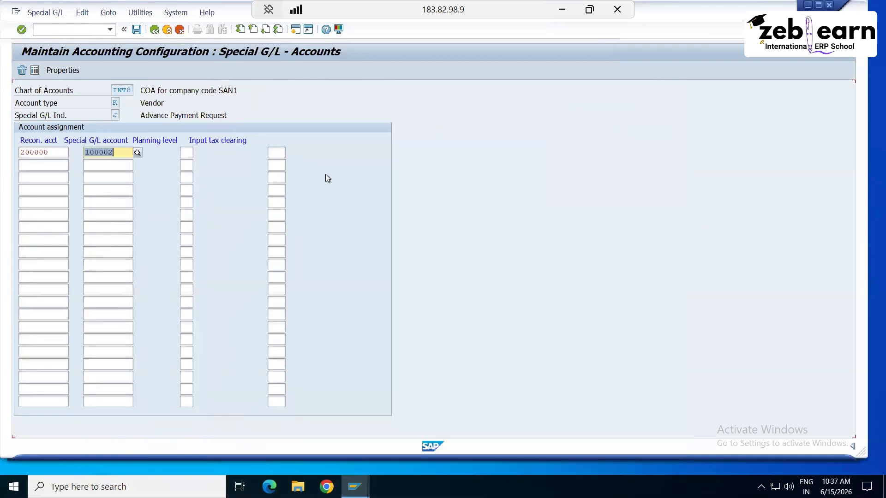
# - Save the special G/L account assignment and accept the proposed customizing request
pyautogui.click(103, 166)
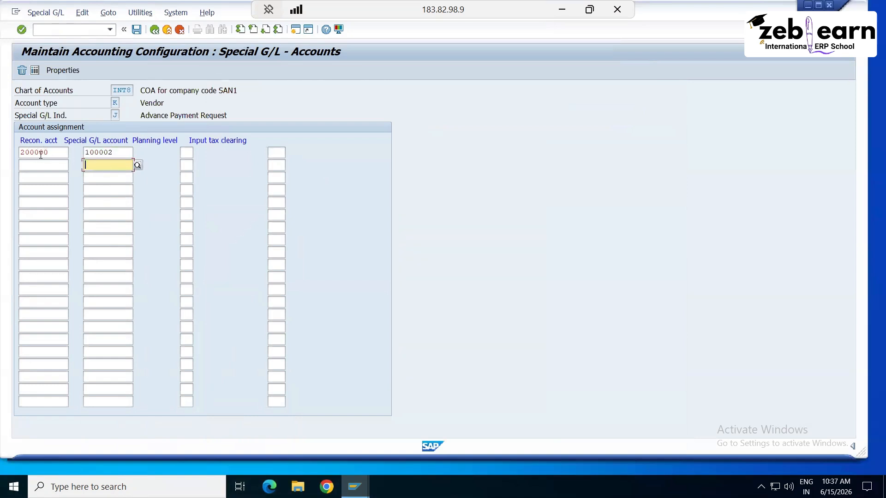
pyautogui.click(58, 152)
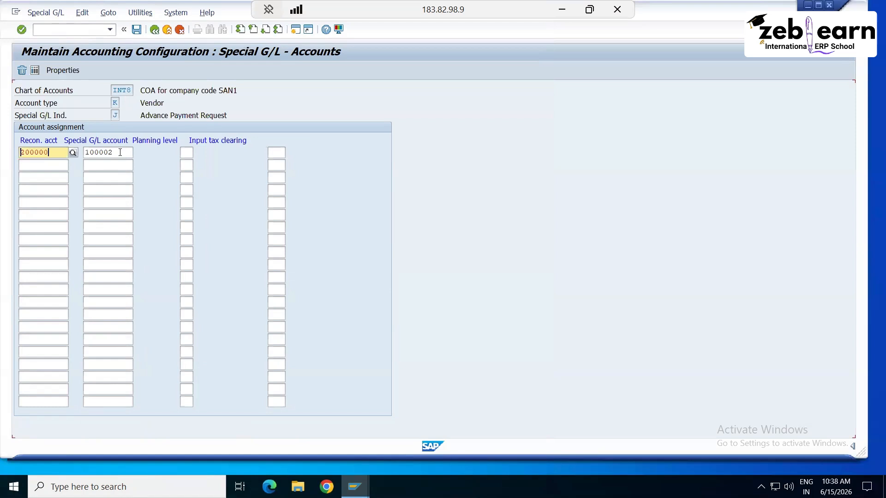
pyautogui.click(137, 29)
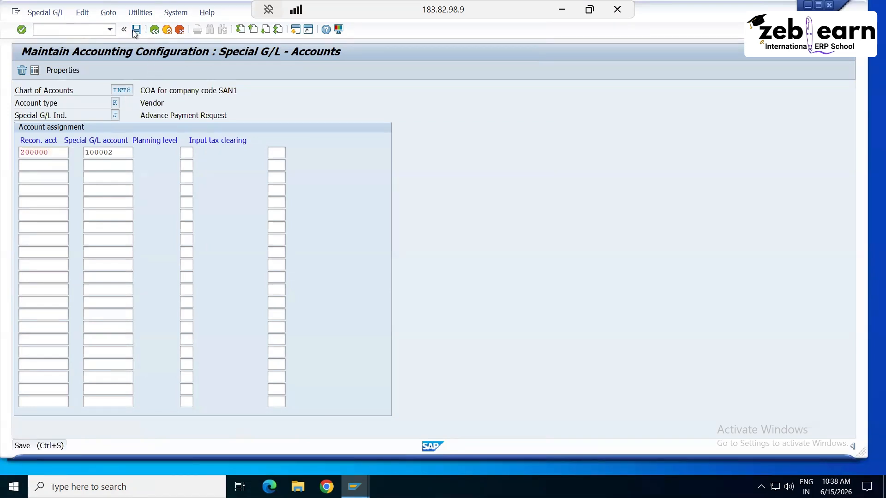
pyautogui.click(216, 191)
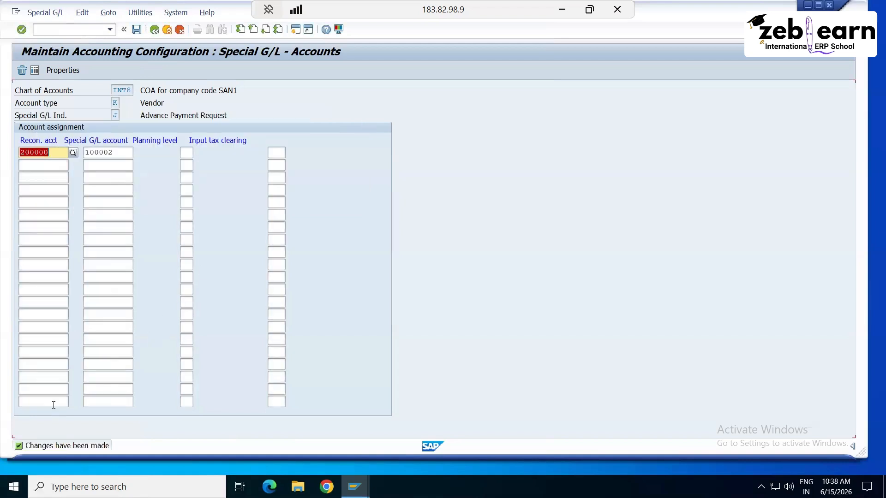
# - Switch to ChatGPT in the local browser and ask "why recon account and advance payment gl are assigned together"
pyautogui.click(560, 14)
pyautogui.click(398, 484)
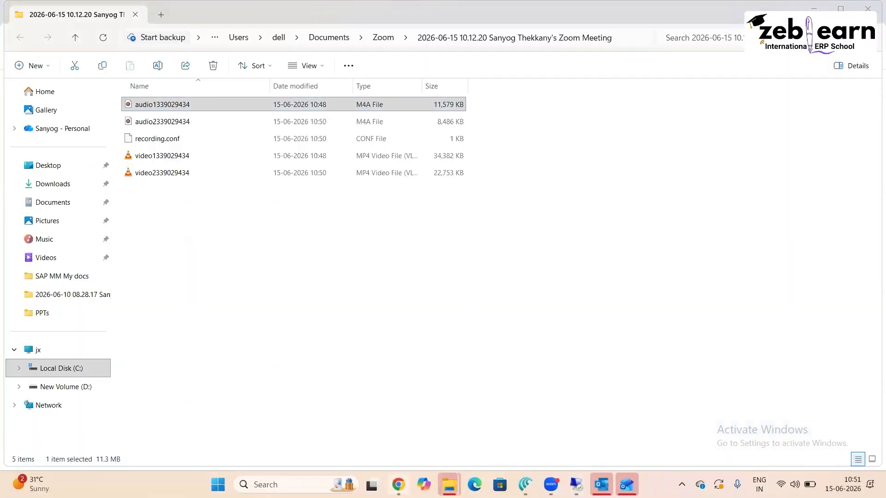
pyautogui.click(545, 11)
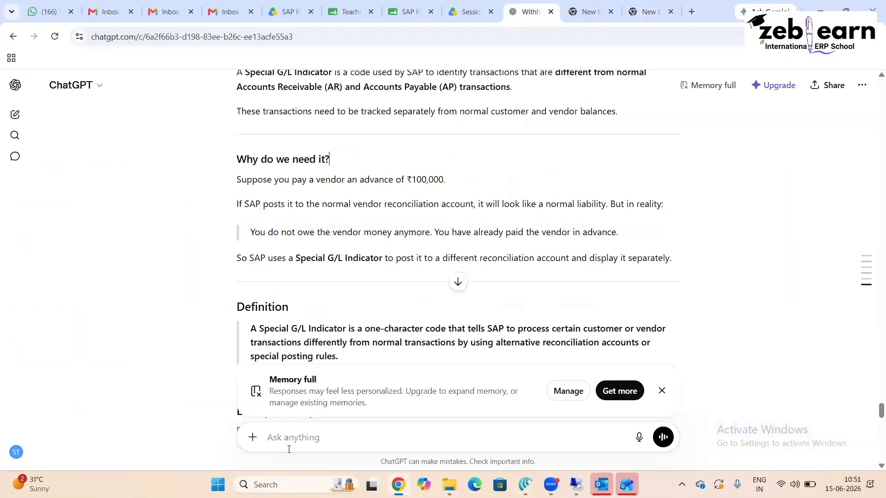
pyautogui.write('why recon account and advance ')
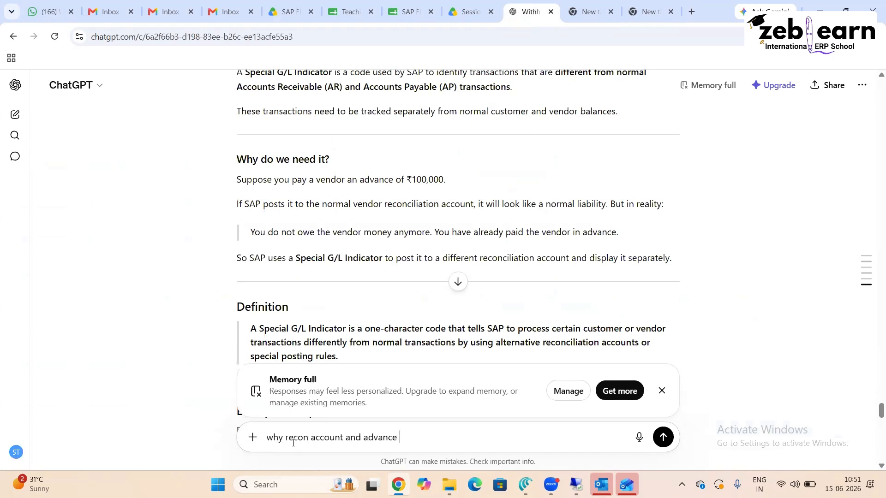
pyautogui.write('payment gl are assigned')
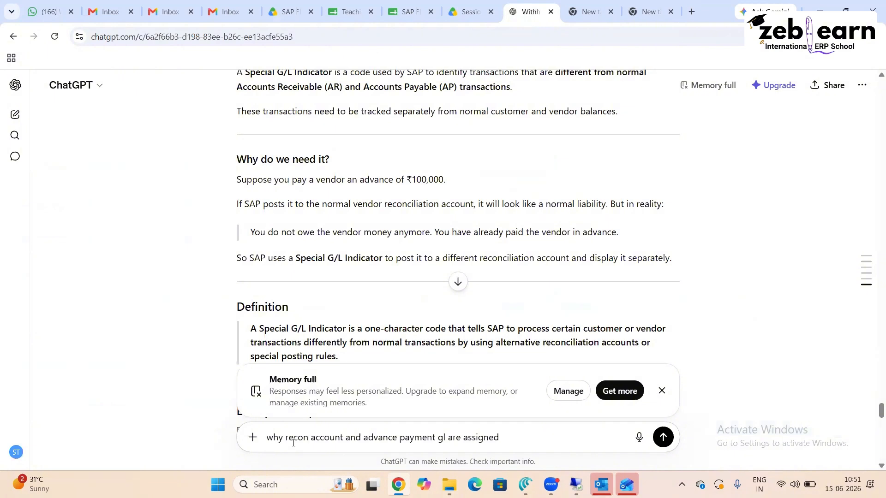
pyautogui.write(' together')
pyautogui.press('Return')
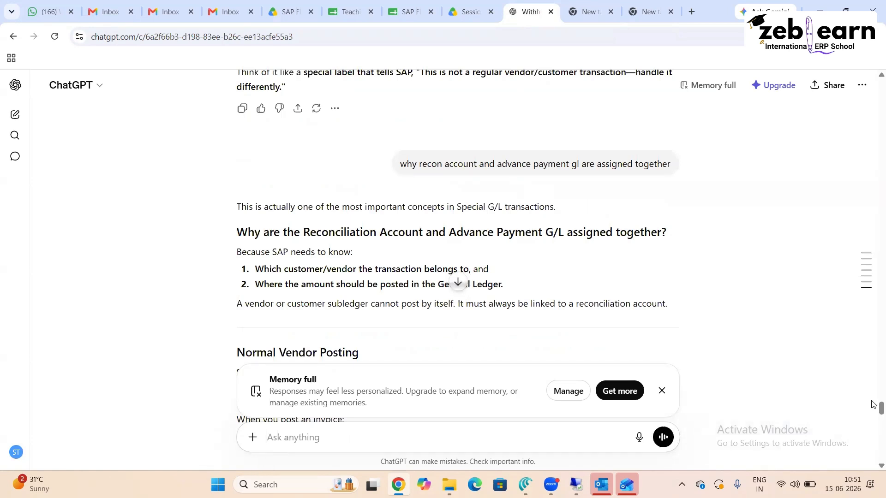
pyautogui.scroll(-1, 873, 409)
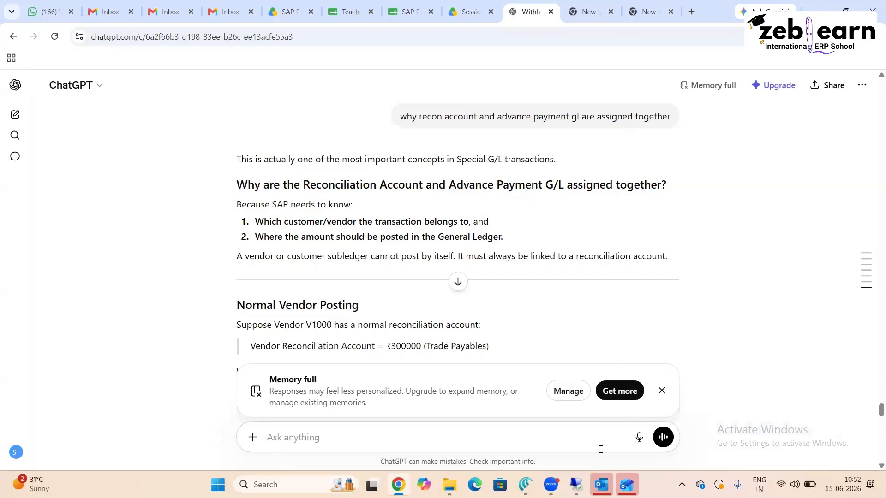
# - Return to the remote SAP session and save the account assignment again, accepting the customizing request
pyautogui.click(576, 485)
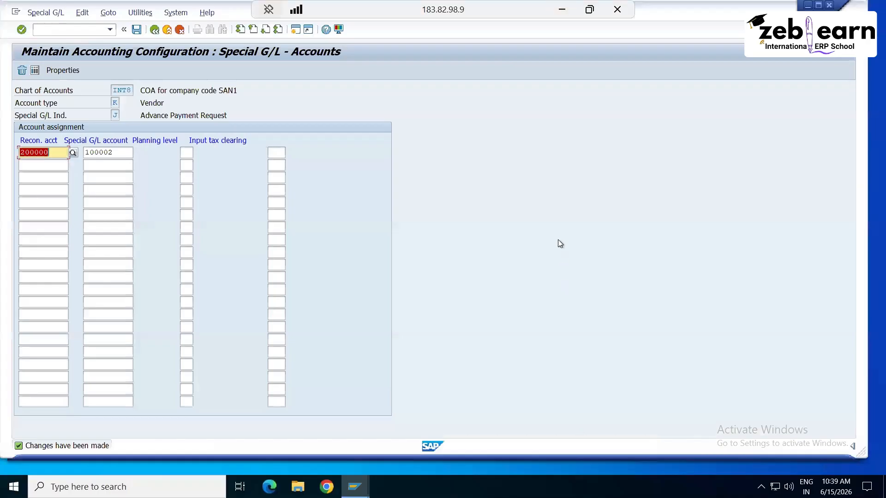
pyautogui.click(41, 160)
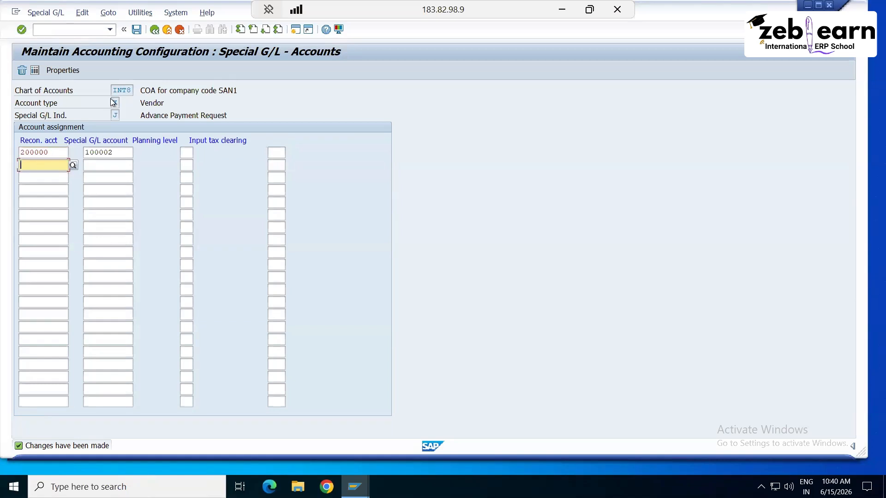
pyautogui.click(136, 30)
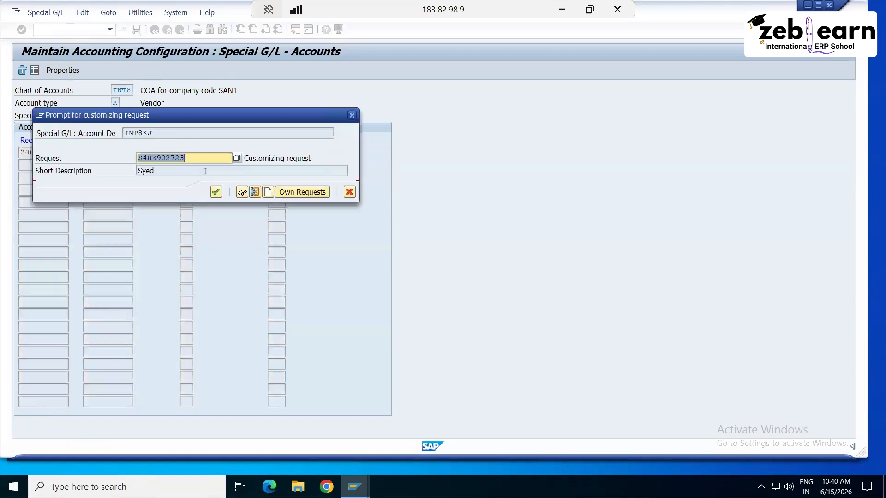
pyautogui.click(215, 192)
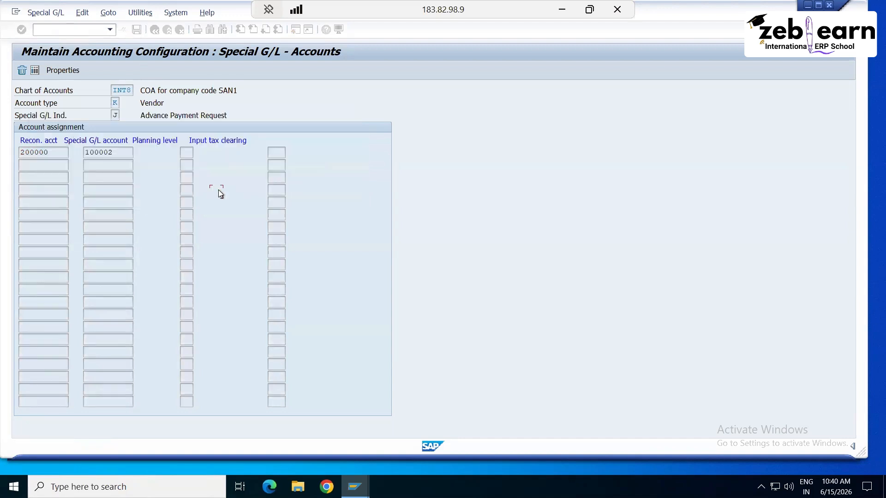
# - Open a new SAP GUI window and start the Post Vendor Down Payment transaction
pyautogui.click(296, 29)
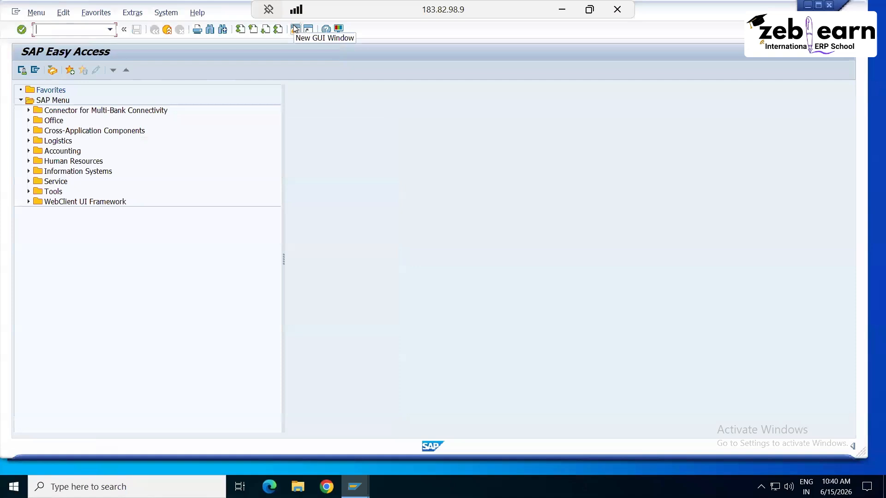
pyautogui.write('f')
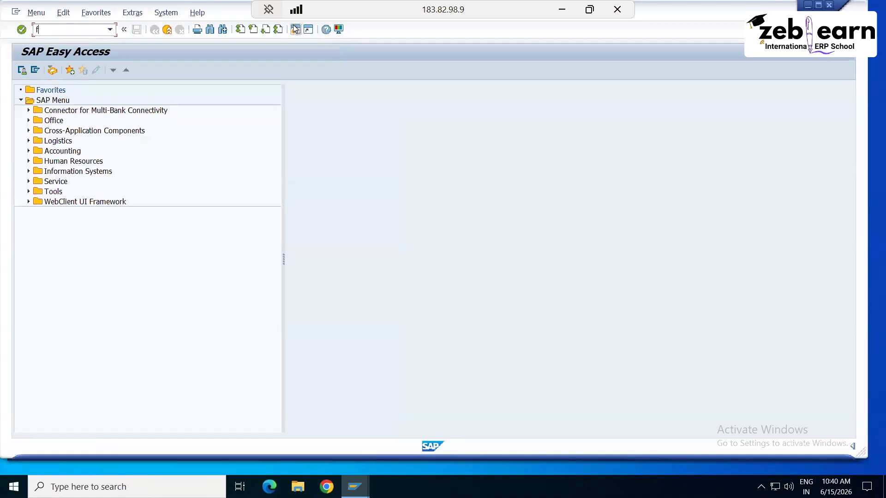
pyautogui.write('0')
pyautogui.press('BackSpace')
pyautogui.write('-4')
pyautogui.press('Return')
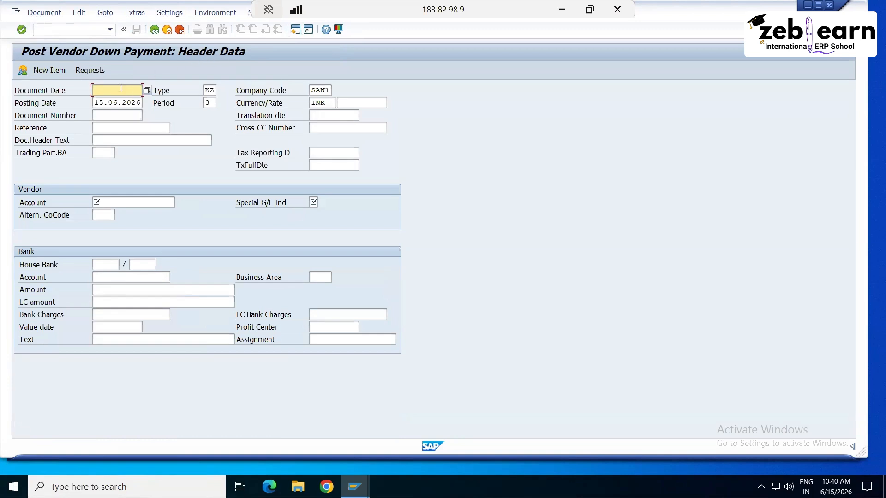
# - Set the document date to 15.06.2026 and enter the vendor's account number for SRAVYA INC
pyautogui.write('15.06.2026')
pyautogui.click(119, 201)
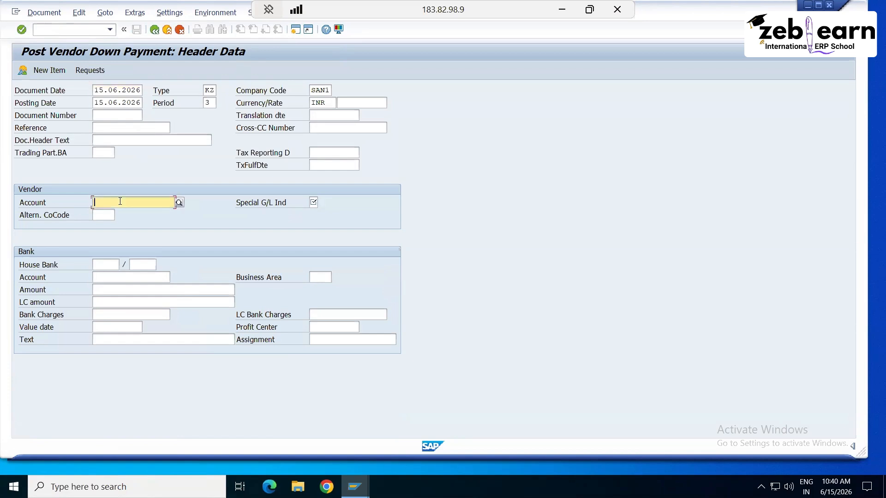
pyautogui.write('4200')
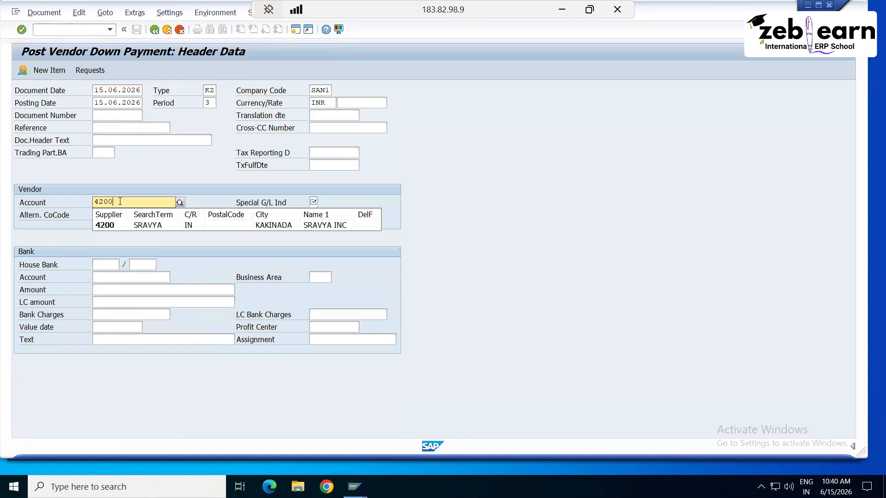
pyautogui.click(110, 226)
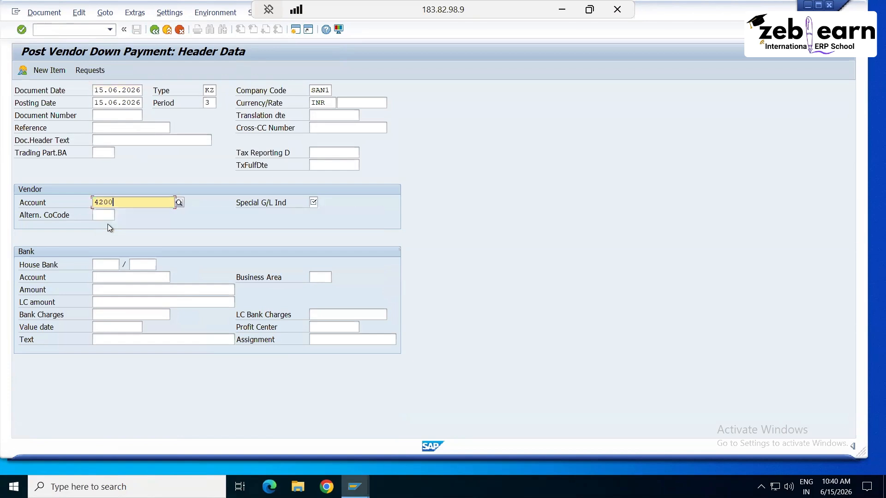
# - Enter G/L 100000 as the bank account for the vendor down payment
pyautogui.click(106, 275)
pyautogui.write('1')
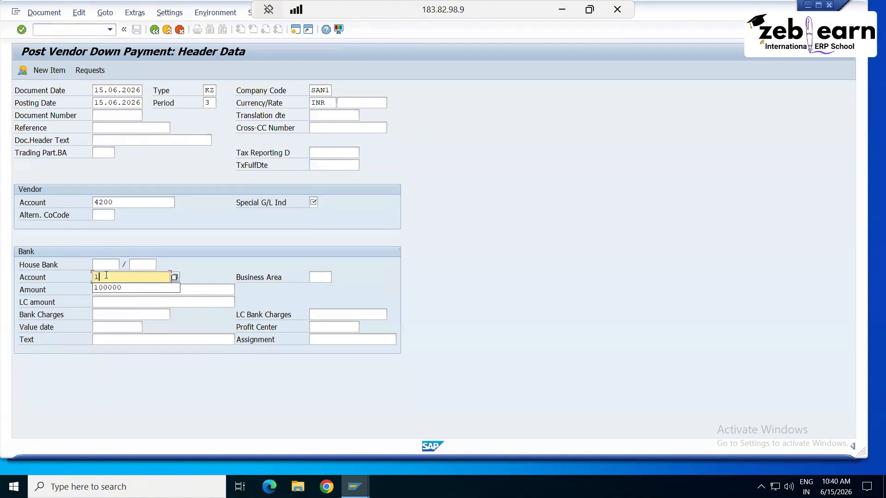
pyautogui.write('00000')
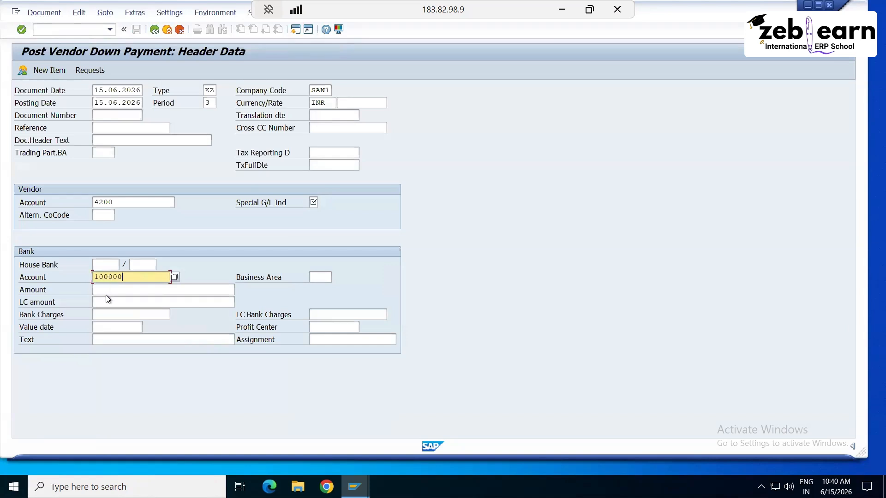
# - Enter 10000 as the bank amount of the vendor down payment
pyautogui.press('Tab')
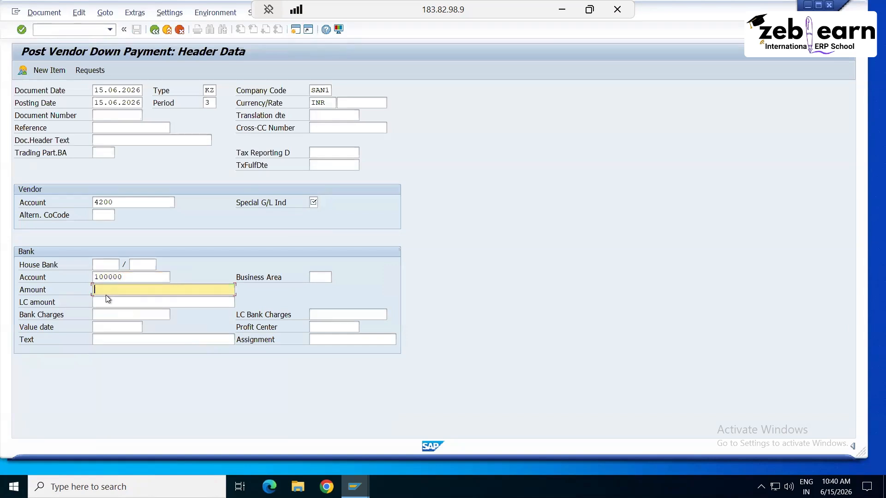
pyautogui.write('10000')
pyautogui.press('Return')
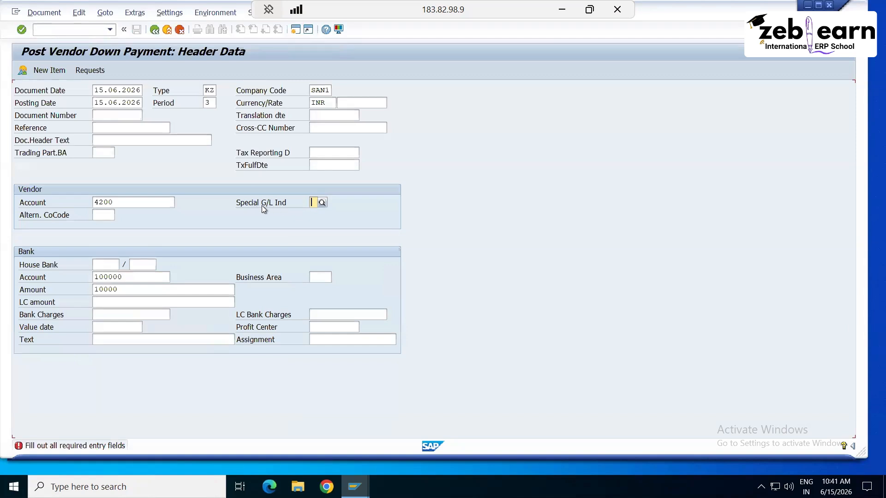
# - Choose special G/L indicator J, Advance Payment Request, for the vendor and confirm the header data
pyautogui.click(322, 203)
pyautogui.moveTo(465, 138); pyautogui.dragTo(503, 78)
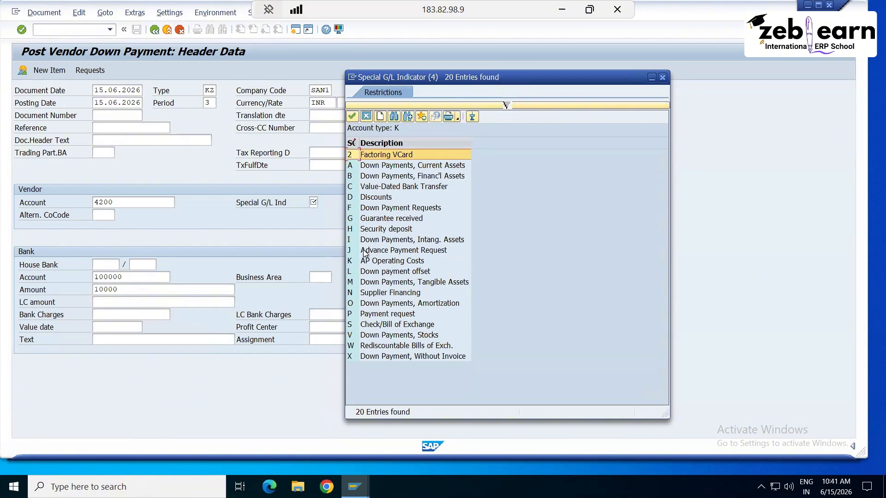
pyautogui.doubleClick(378, 253)
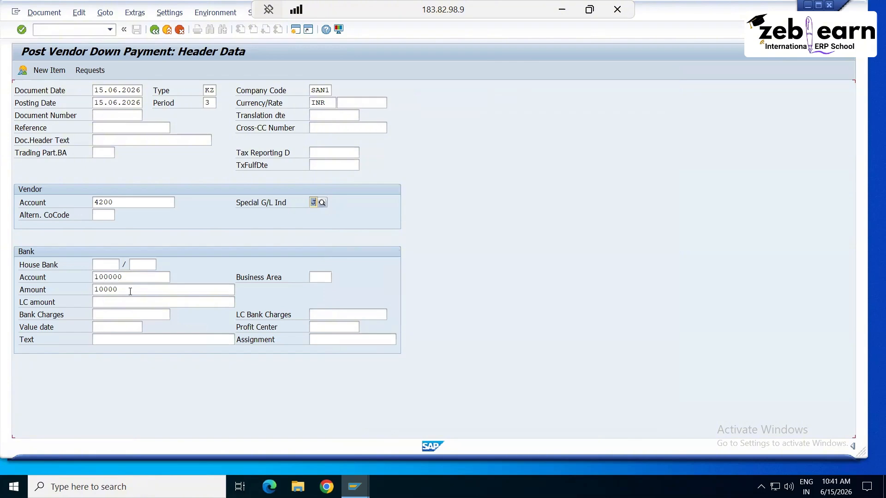
pyautogui.press('Return')
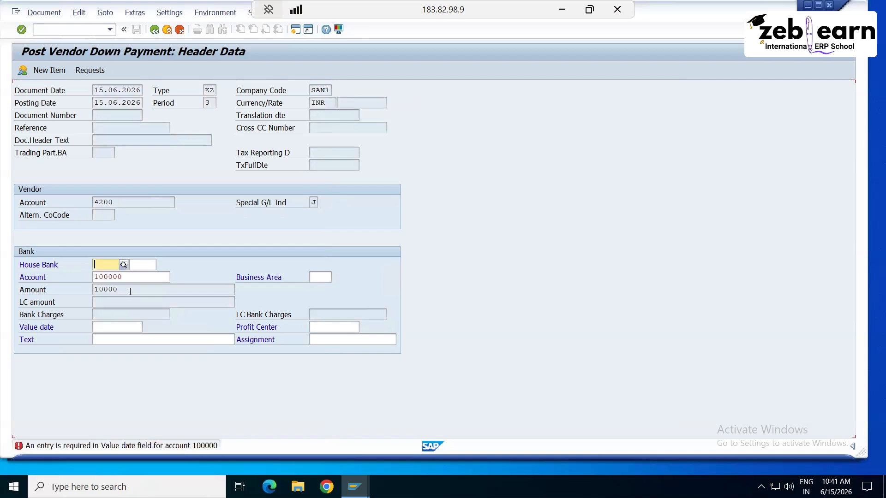
# - Set the value date of the bank item to 15.06.2026 and continue to the vendor item
pyautogui.click(115, 329)
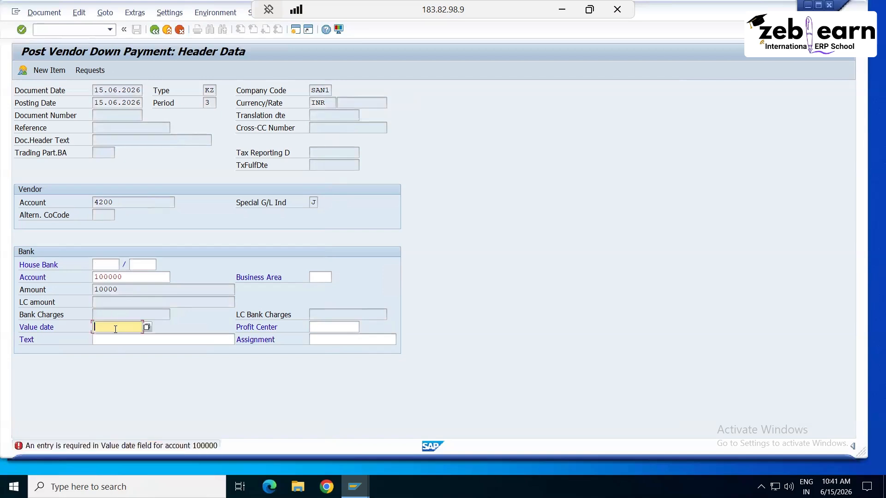
pyautogui.write('1')
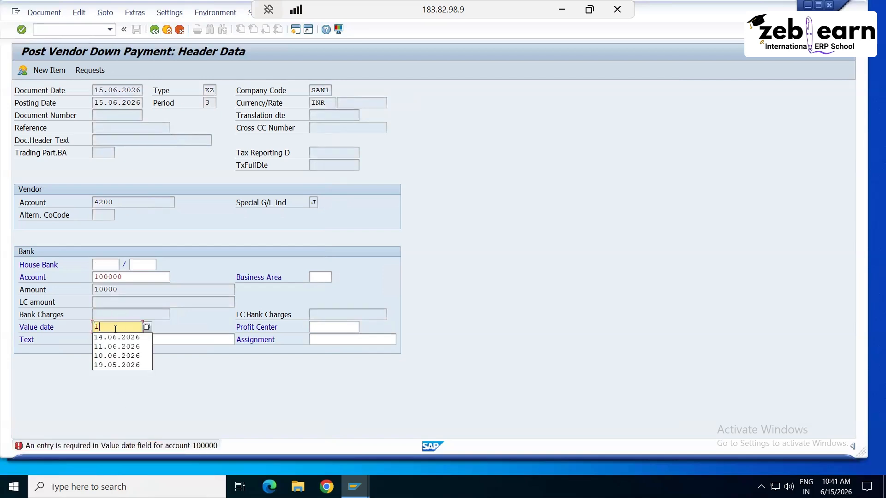
pyautogui.write('5.06')
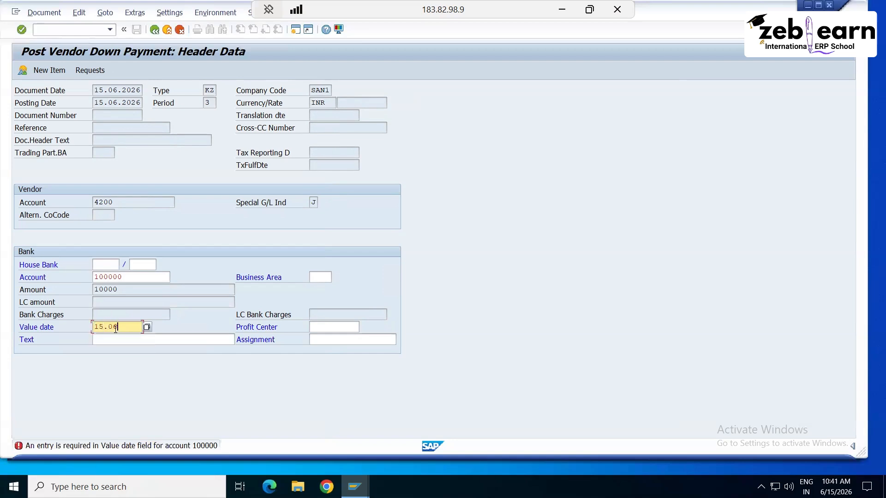
pyautogui.write('.2026')
pyautogui.press('Return')
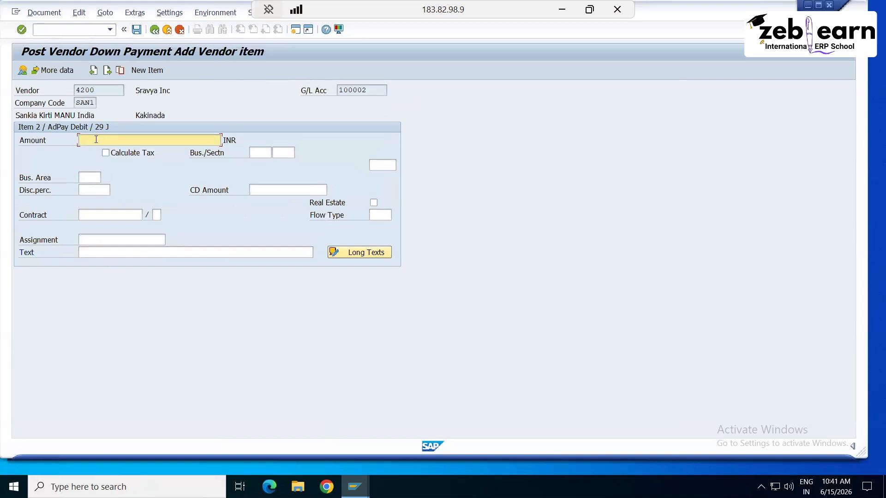
# - Enter 10000 as the vendor item's amount and look up the description of its G/L account
pyautogui.write('10000')
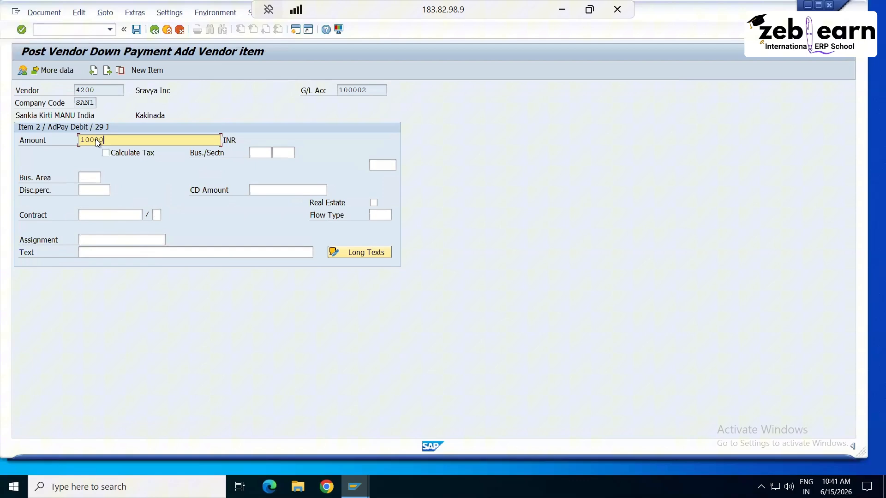
pyautogui.press('Return')
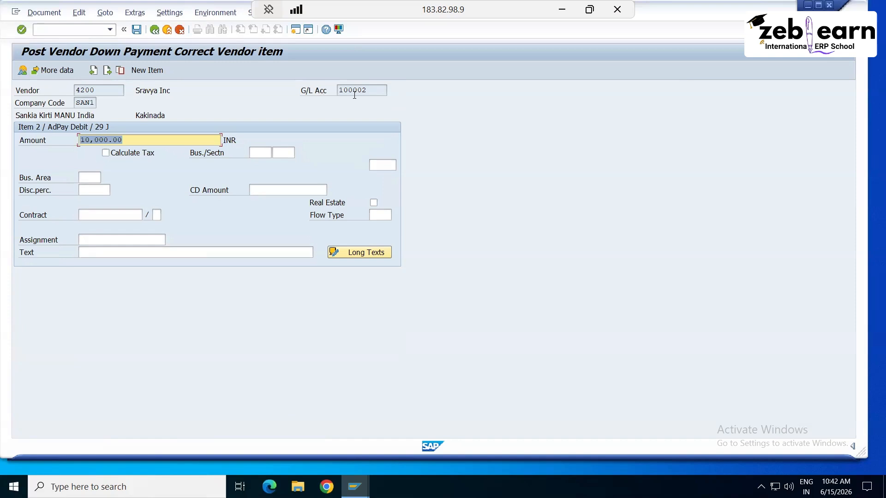
pyautogui.click(374, 89)
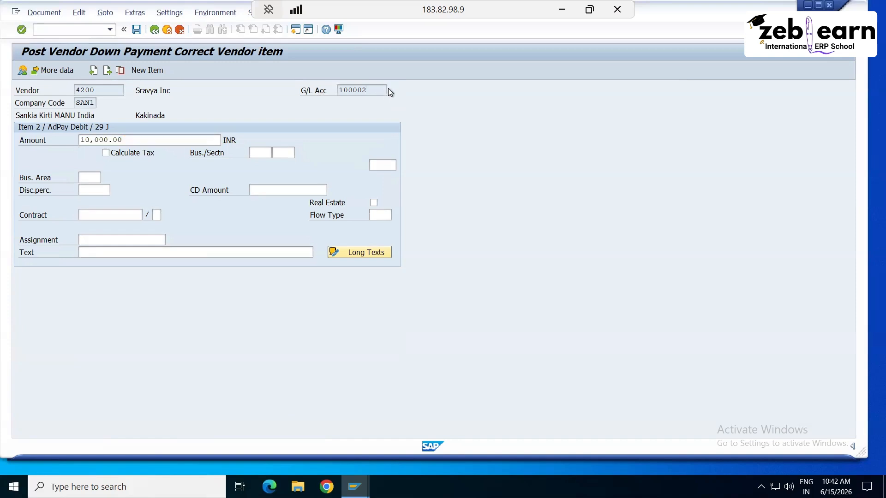
pyautogui.click(389, 90)
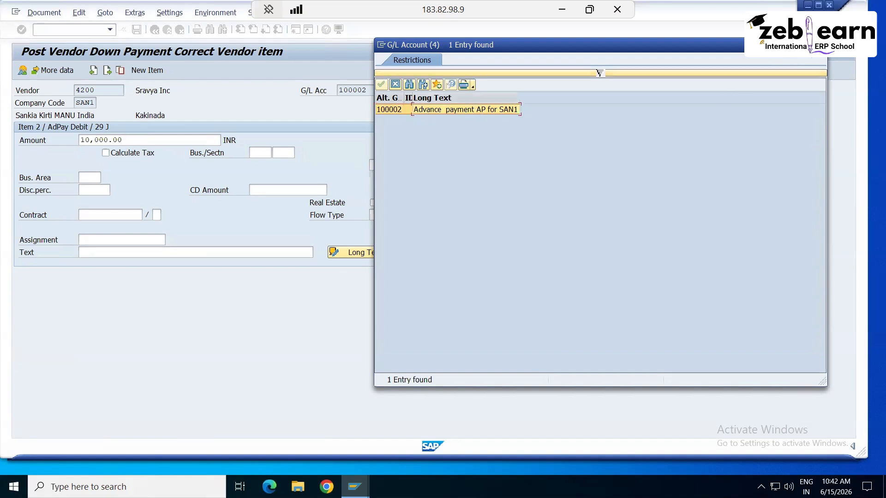
pyautogui.press('Return')
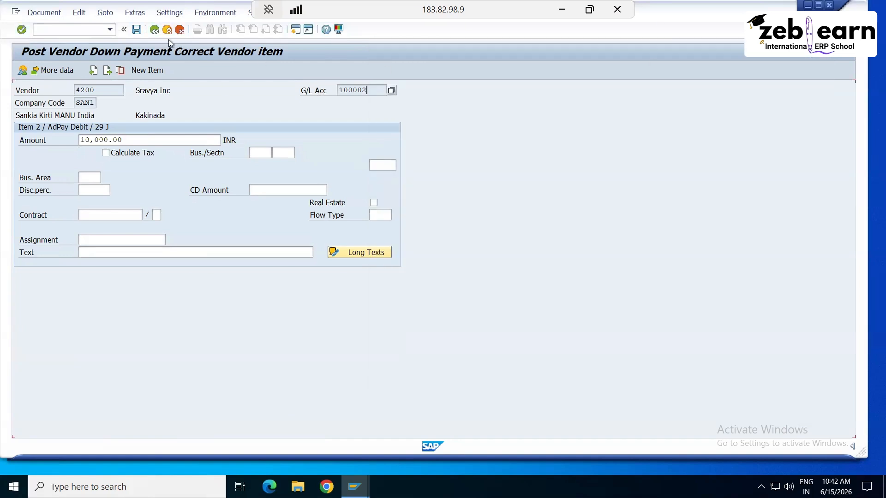
# - Post the vendor down payment and display the posted document
pyautogui.click(136, 30)
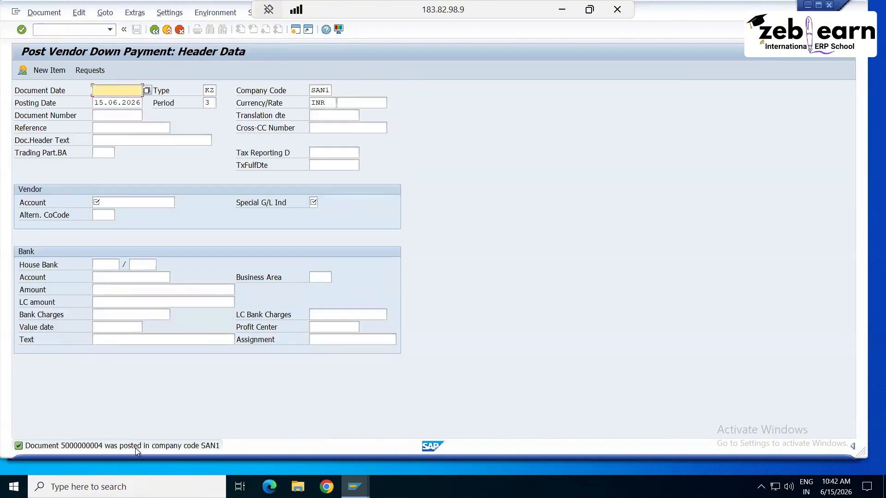
pyautogui.click(45, 12)
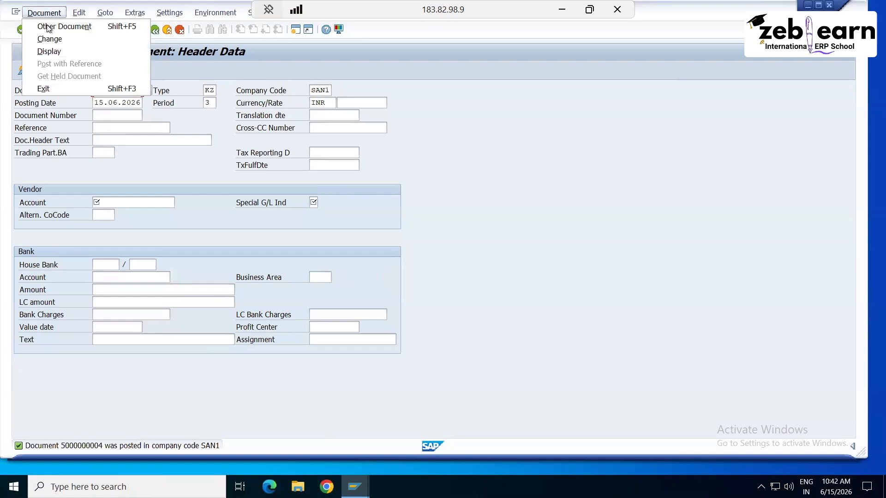
pyautogui.click(50, 52)
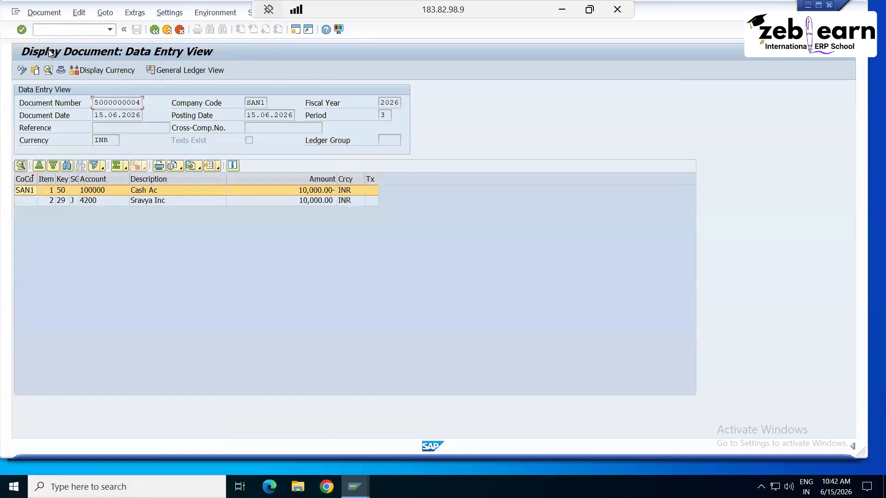
# - Examine the details of the document's vendor line item and its cash account line item
pyautogui.doubleClick(147, 202)
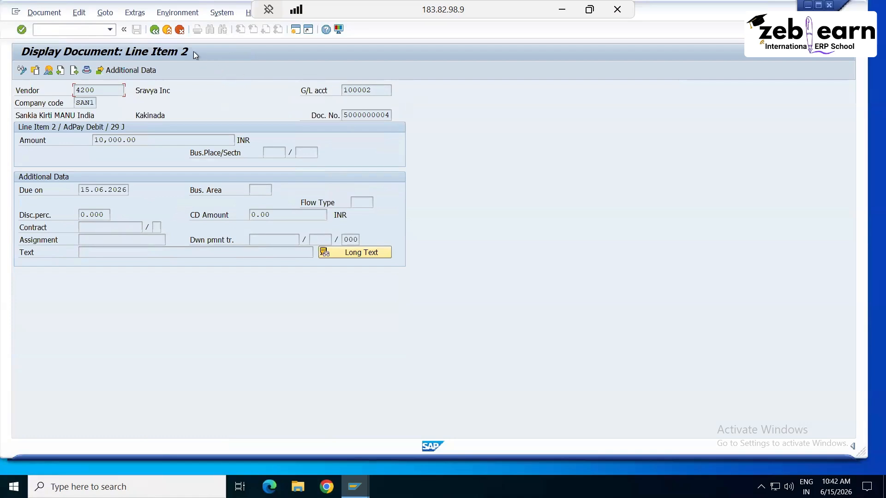
pyautogui.click(154, 30)
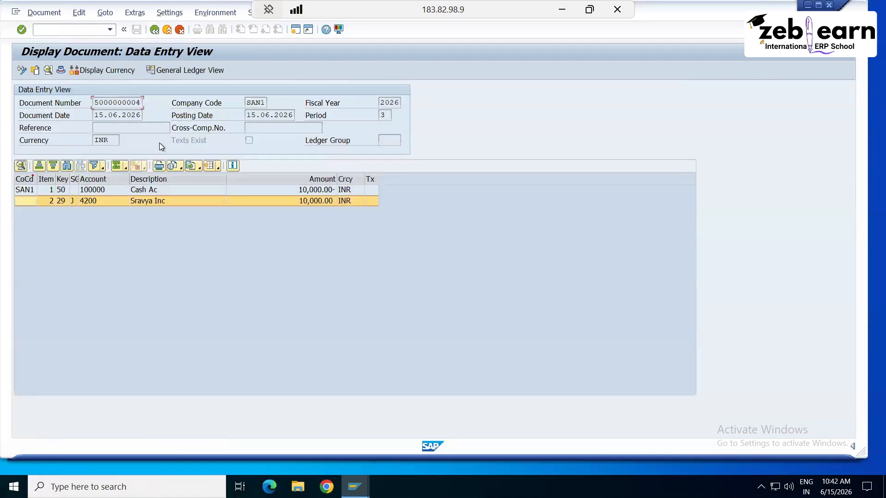
pyautogui.doubleClick(153, 191)
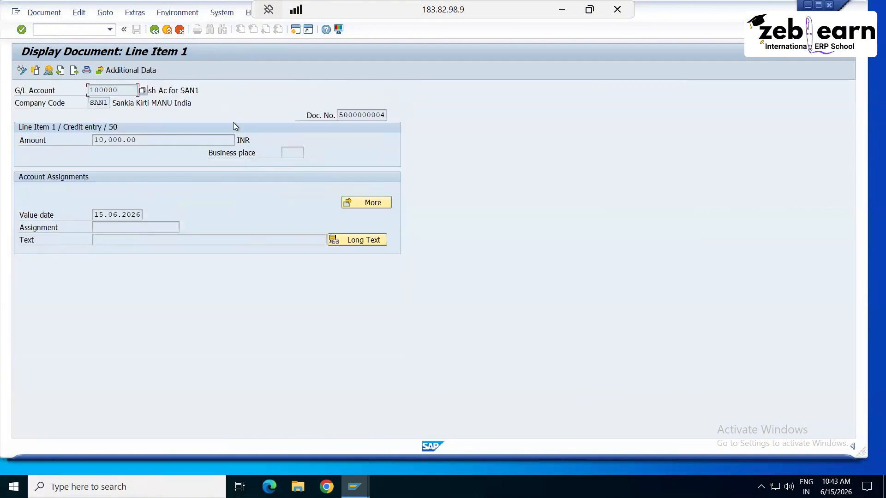
# - Run transaction FBL1N in a new SAP window to list the open vendor items for company code SAN1
pyautogui.click(294, 32)
pyautogui.write('fb')
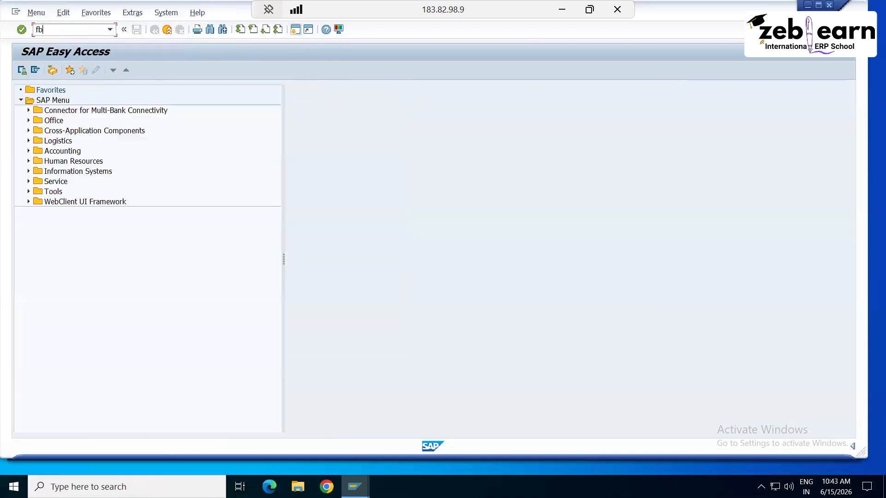
pyautogui.write('l1n')
pyautogui.press('Return')
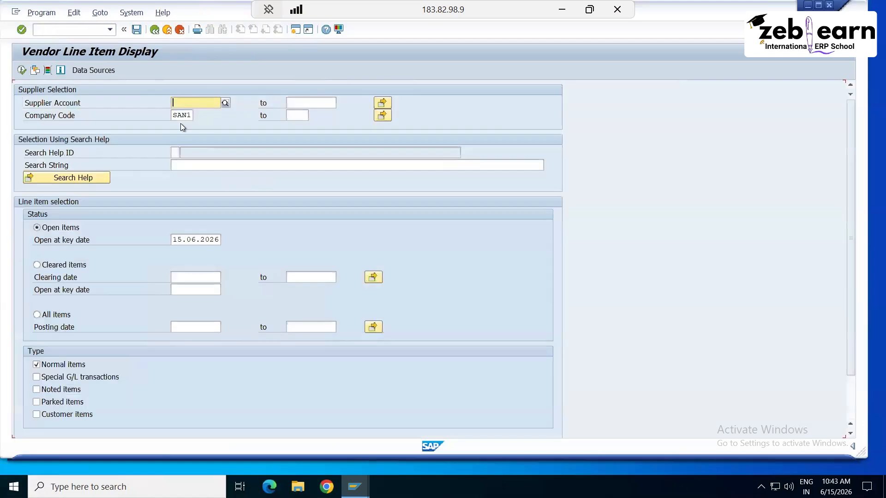
pyautogui.click(22, 70)
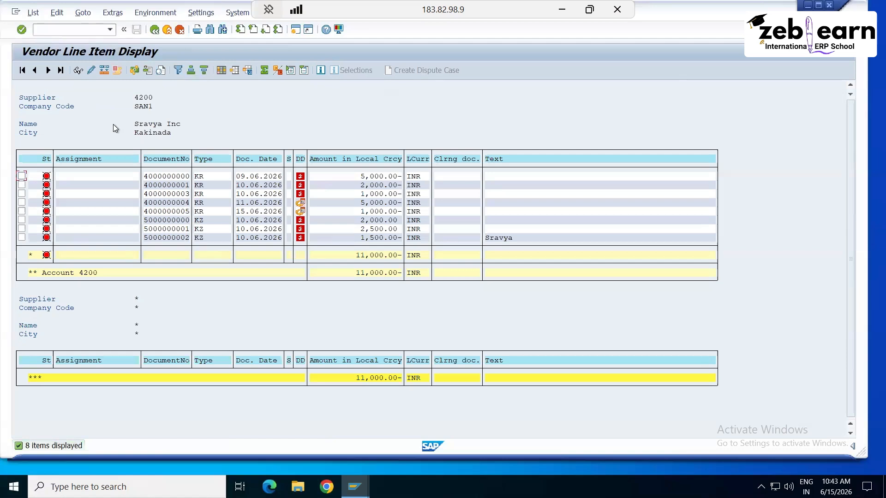
# - Check the G/L account of the vendor invoice dated 09.06.2026 and return to the line item selection
pyautogui.doubleClick(167, 178)
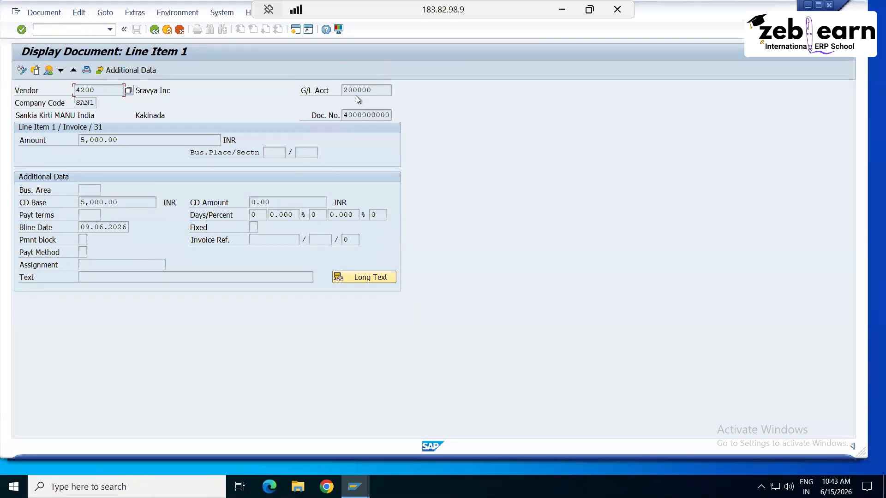
pyautogui.click(154, 30)
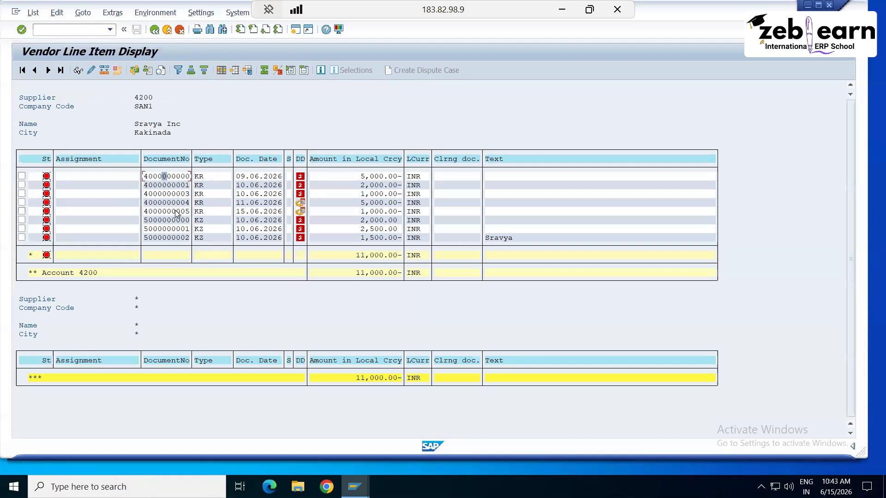
pyautogui.click(153, 29)
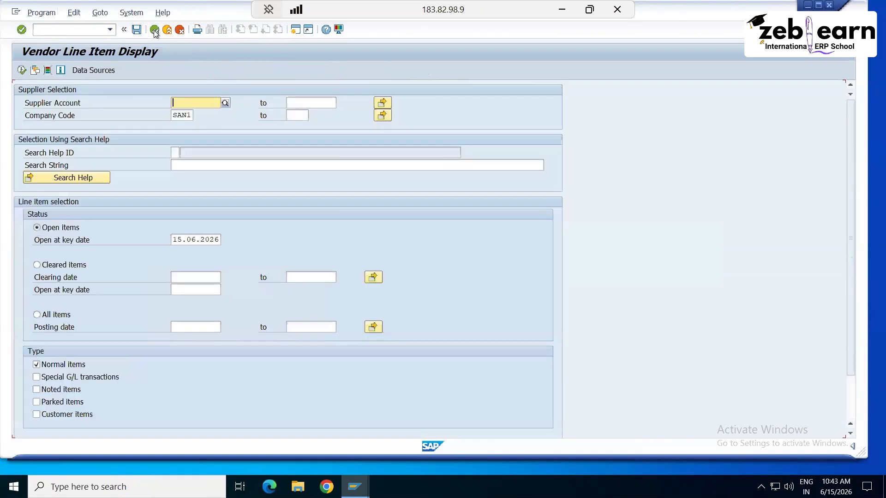
# - List all items instead of only the open ones and review the vendor's line items
pyautogui.click(39, 317)
pyautogui.click(22, 71)
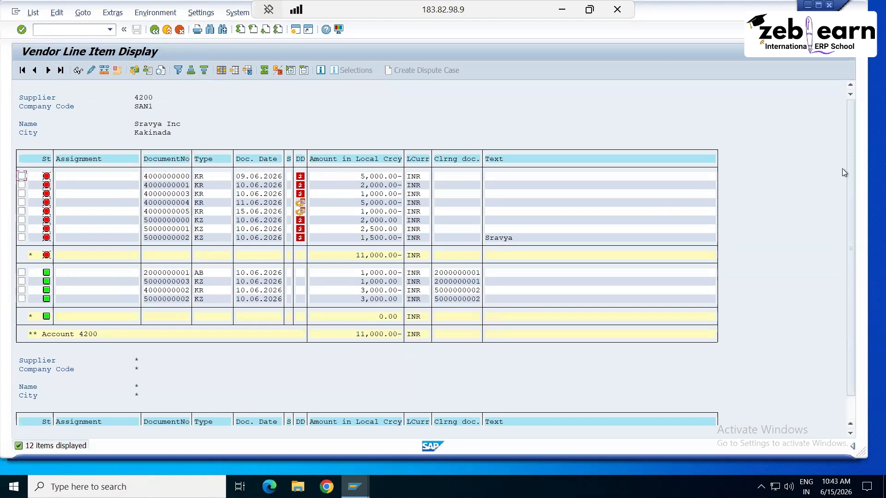
pyautogui.scroll(-1, 847, 236)
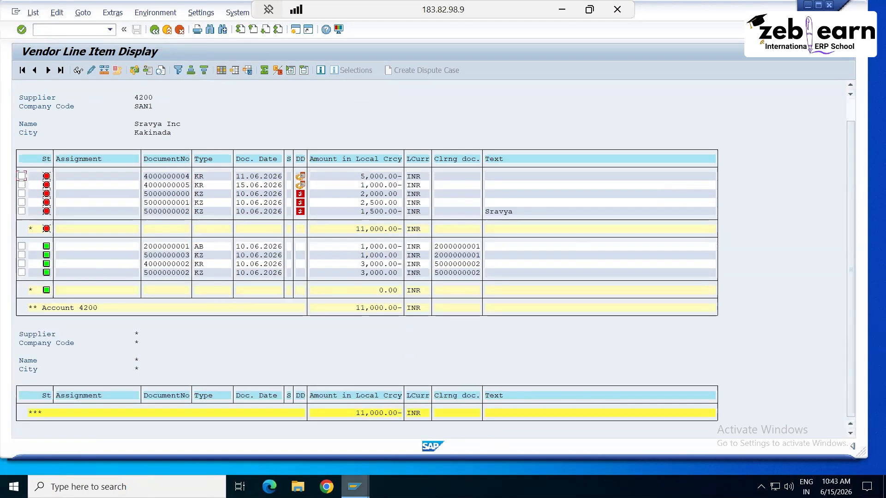
# - Check the posted down payment document in its own window, then return to the vendor line item list
pyautogui.moveTo(354, 486)
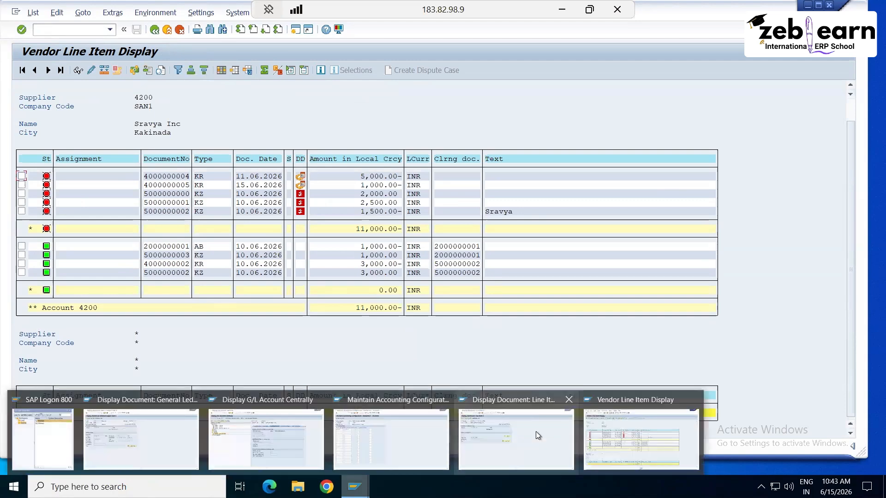
pyautogui.click(536, 431)
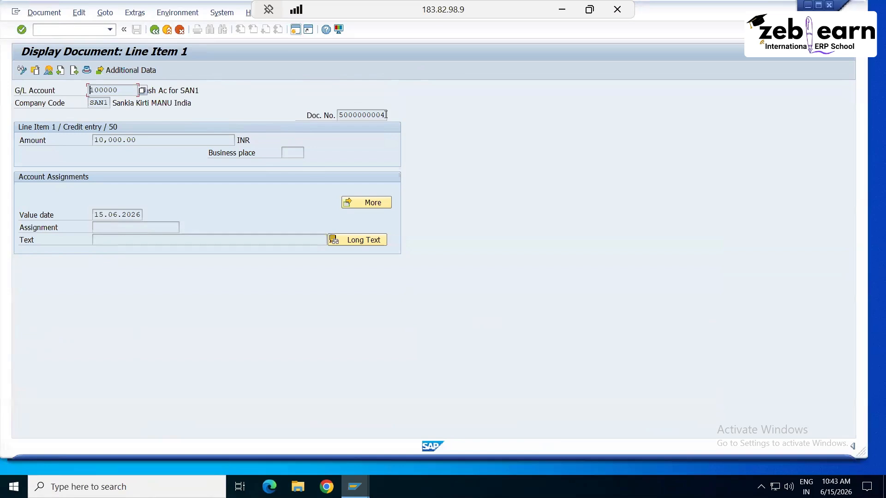
pyautogui.click(155, 29)
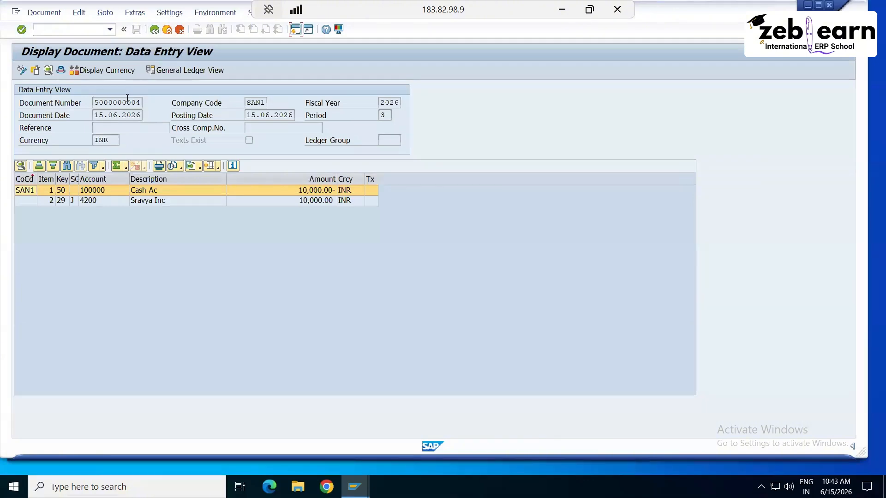
pyautogui.moveTo(355, 487)
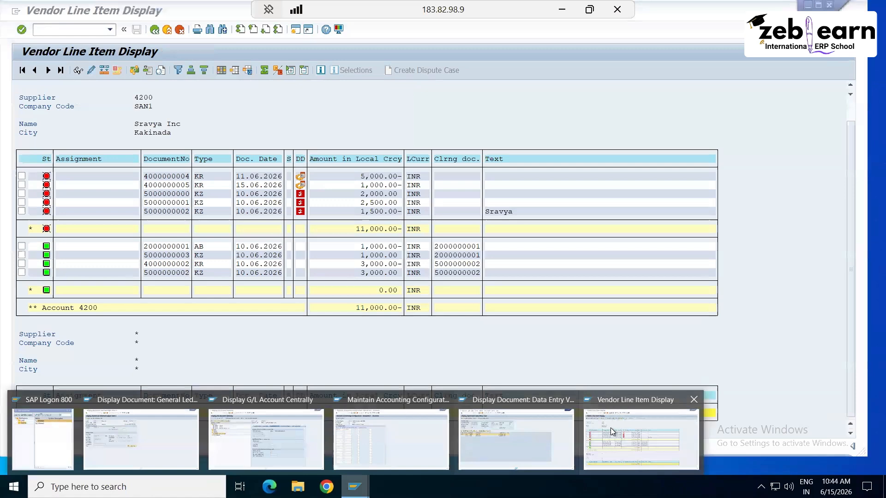
pyautogui.click(610, 428)
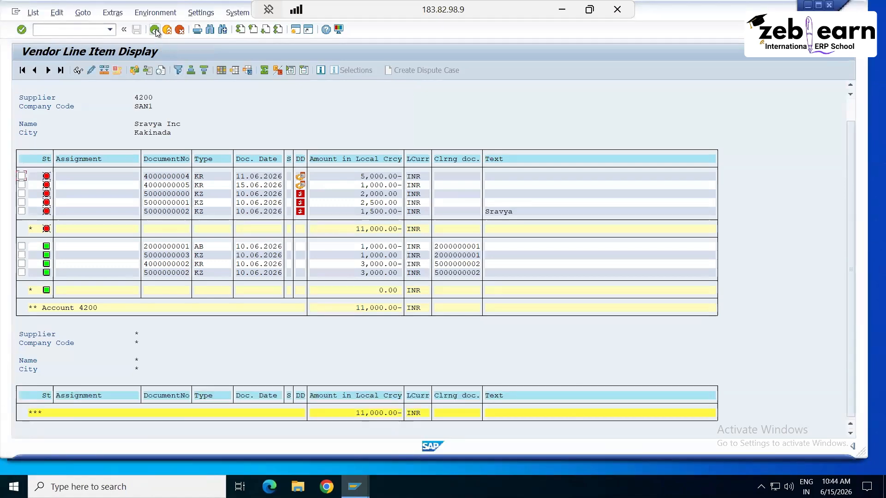
# - Leave the vendor report and run transaction FBL3N to list open items of all G/L accounts in company code SAN1
pyautogui.click(155, 31)
pyautogui.click(155, 30)
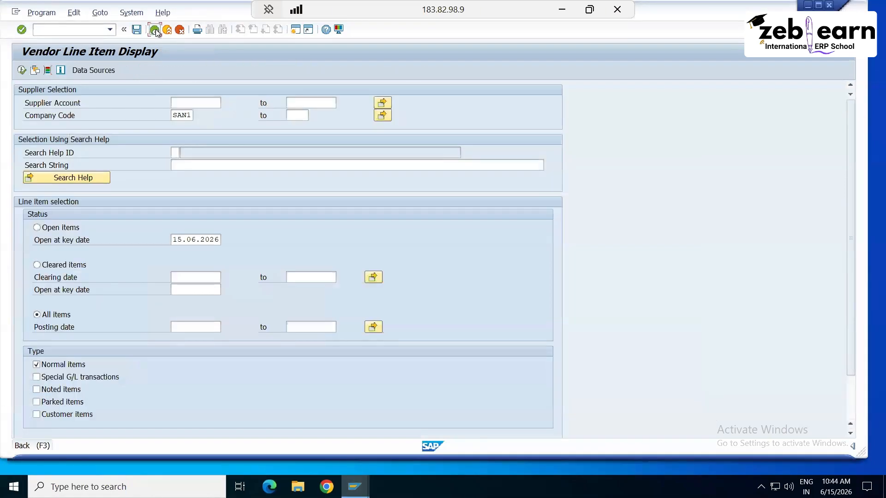
pyautogui.write('fl')
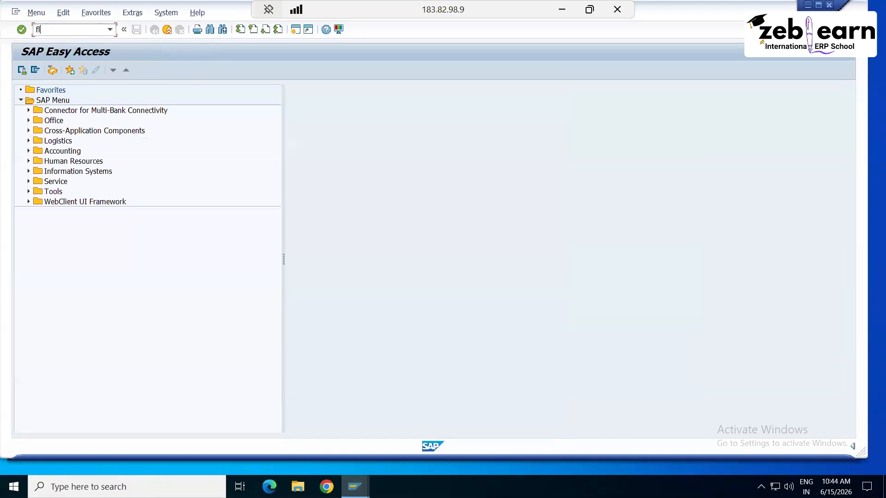
pyautogui.press('BackSpace')
pyautogui.write('bl3n')
pyautogui.press('Return')
pyautogui.doubleClick(210, 103)
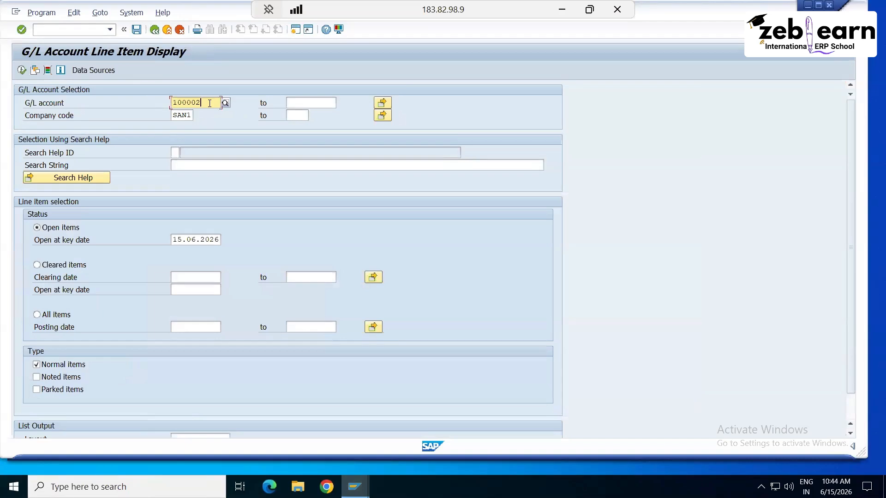
pyautogui.press('BackSpace')
pyautogui.click(21, 71)
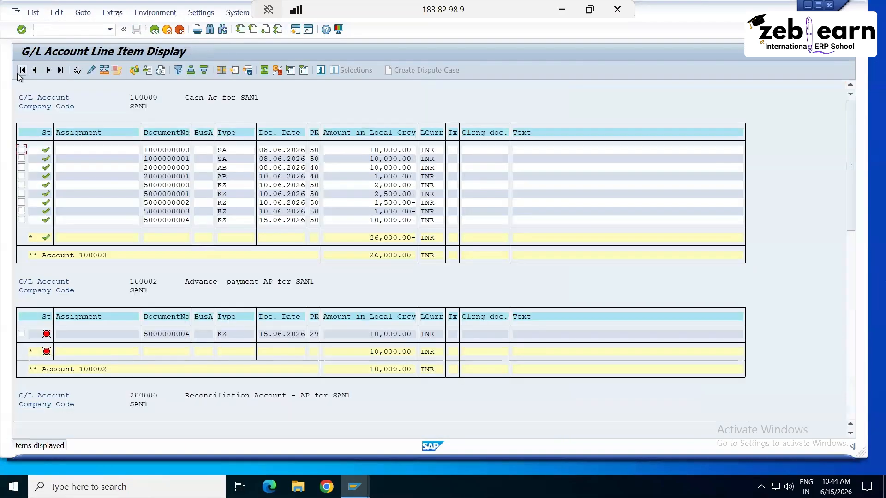
# - Open the cash account's KZ document dated 15.06.2026 and check the G/L account of its vendor line item
pyautogui.doubleClick(173, 219)
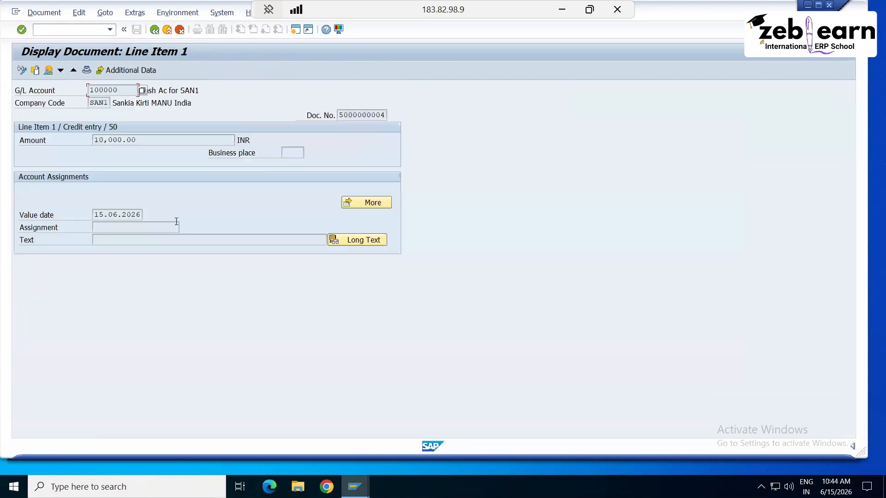
pyautogui.click(50, 73)
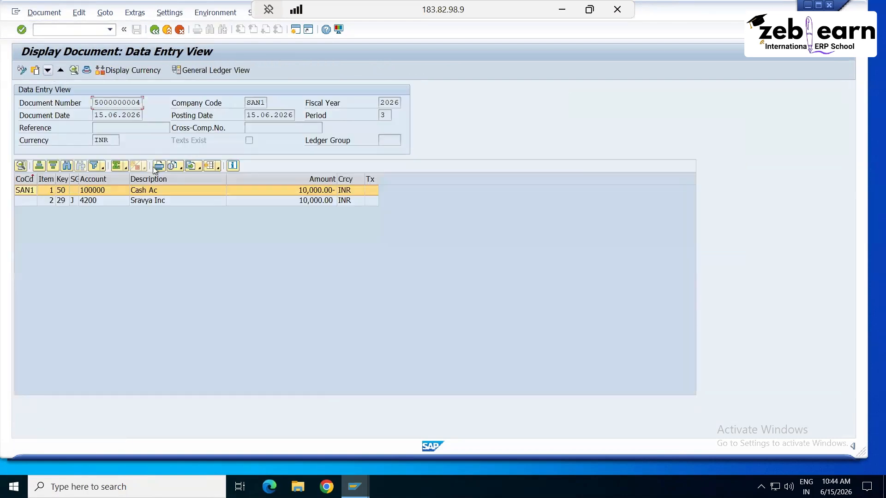
pyautogui.doubleClick(155, 201)
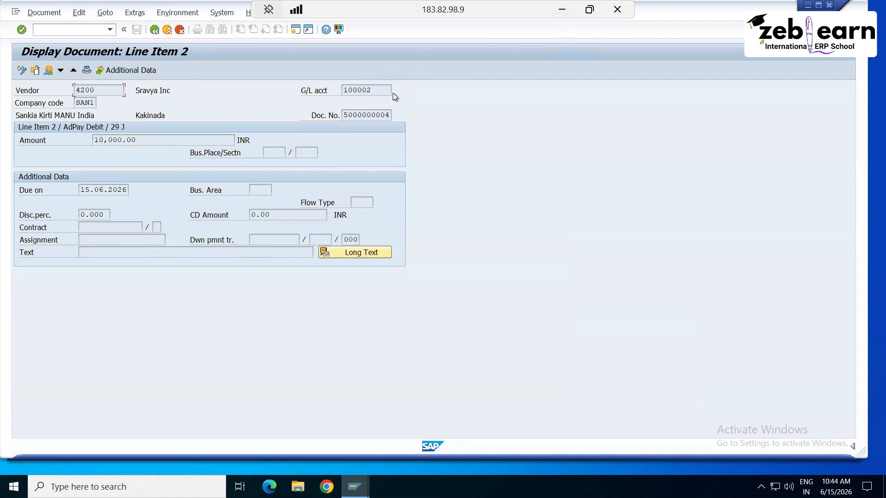
# - Switch to the SAP FICO Syllabus spreadsheet in the browser and fill the Advance Payments of Vendor cell with green
pyautogui.click(561, 11)
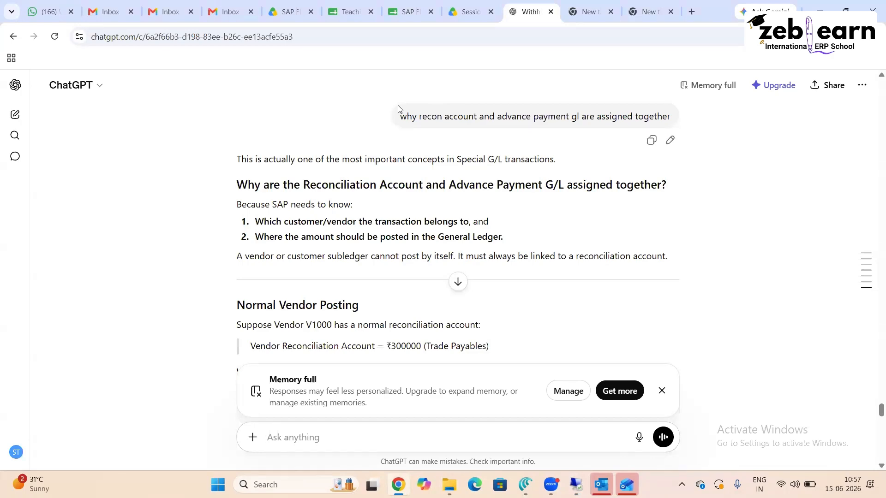
pyautogui.click(385, 5)
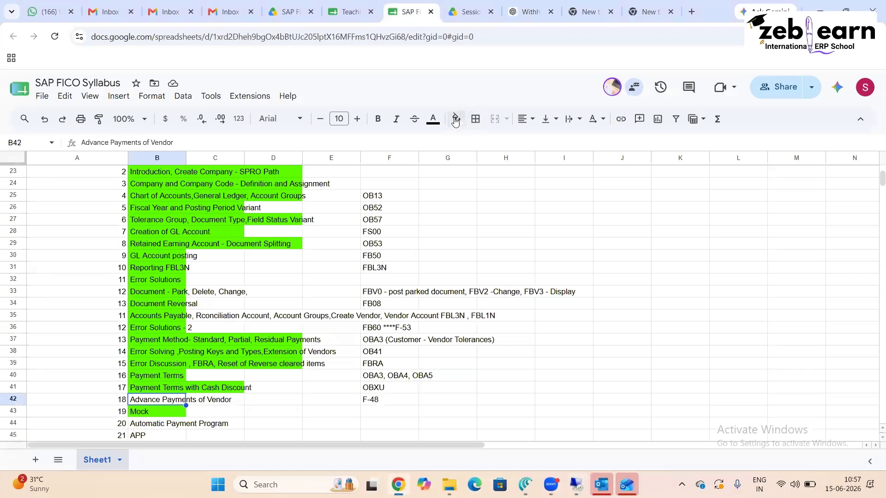
pyautogui.click(456, 119)
pyautogui.click(510, 172)
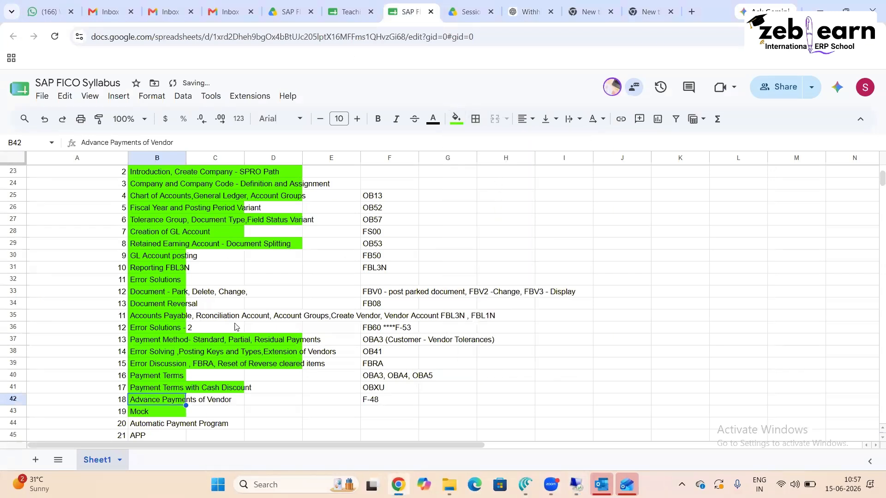
# - Review the syllabus topics from Error Solutions - 2 down to Mock, ending at Advance Payments of Vendor
pyautogui.click(159, 329)
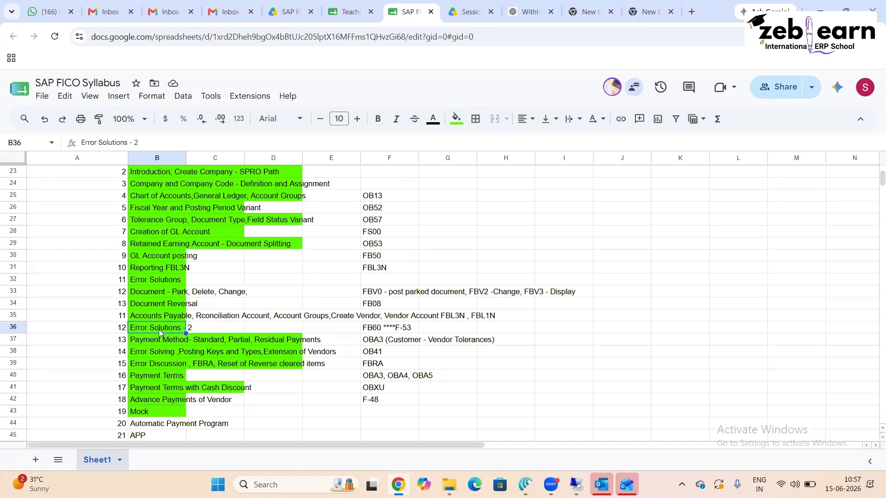
pyautogui.press('Down')
pyautogui.press('Down')
pyautogui.press('Down')
pyautogui.press('Down')
pyautogui.press('Down')
pyautogui.press('Down')
pyautogui.press('Down')
pyautogui.press('Down')
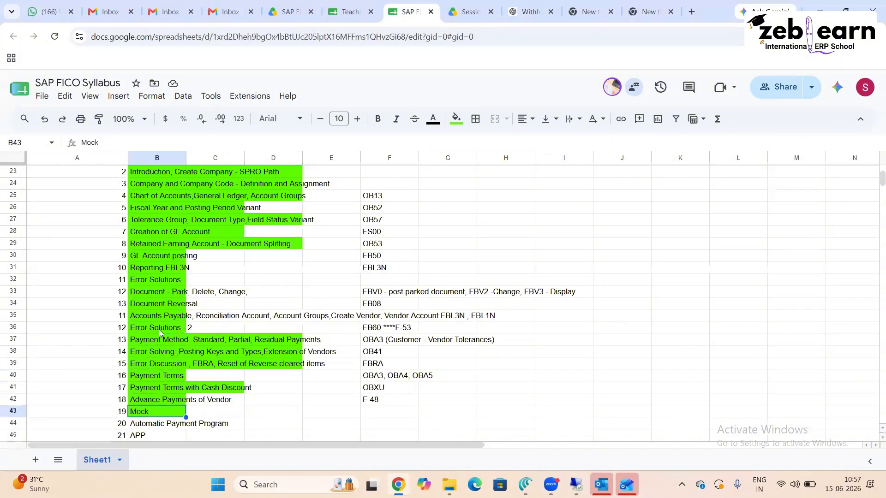
pyautogui.press('Up')
pyautogui.press('Up')
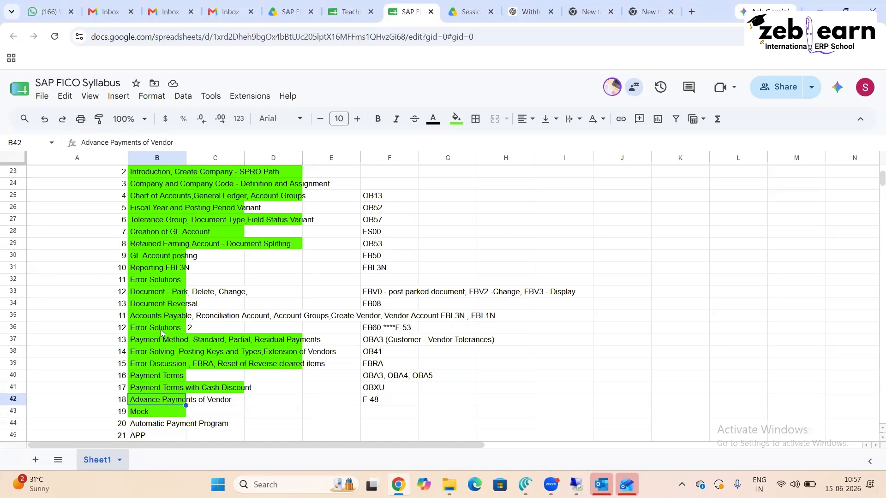
pyautogui.moveTo(551, 484)
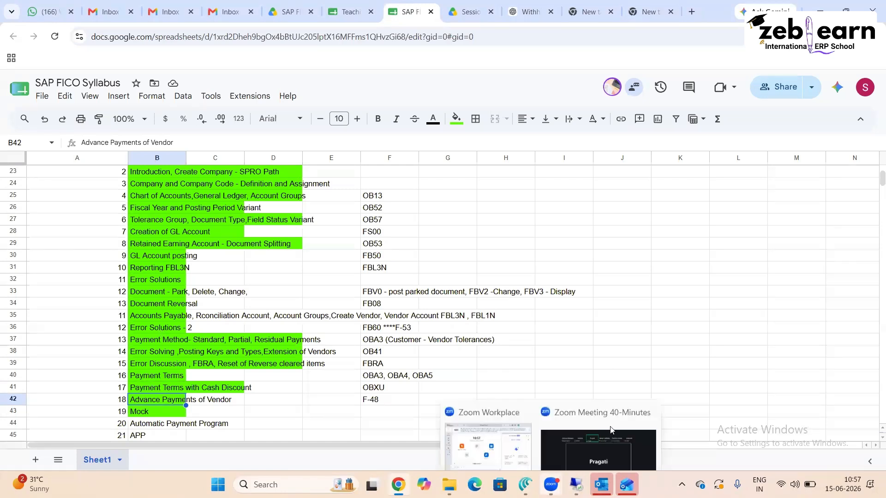
pyautogui.click(612, 424)
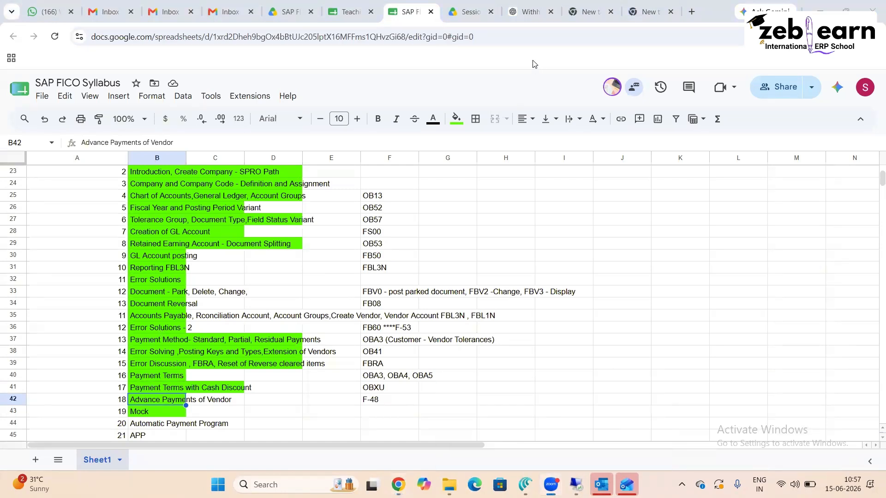